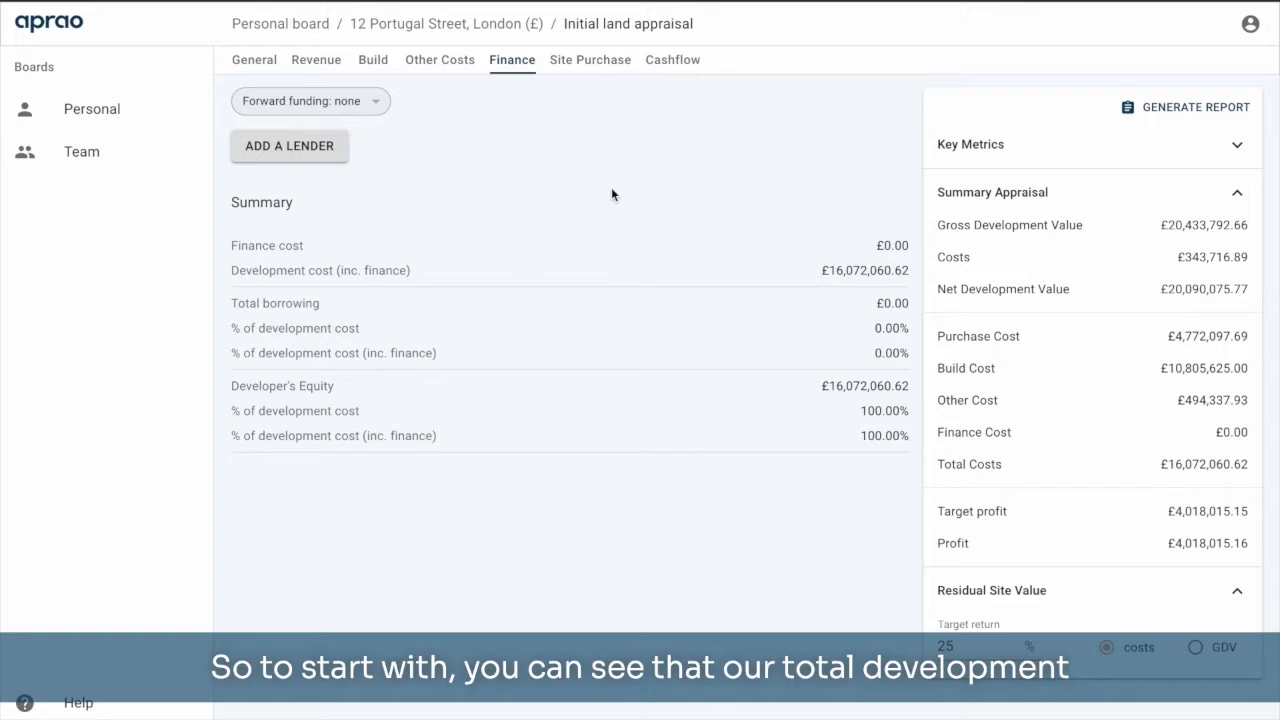
double_click(856, 271)
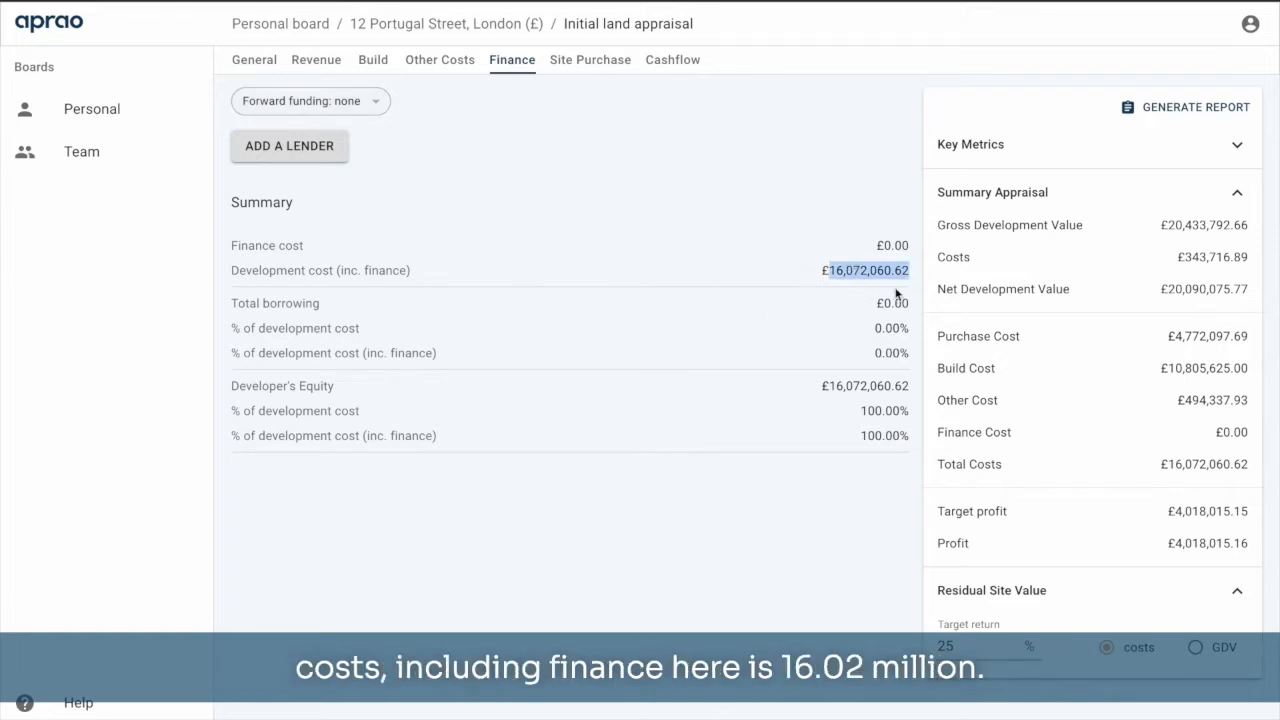
left_click(855, 361)
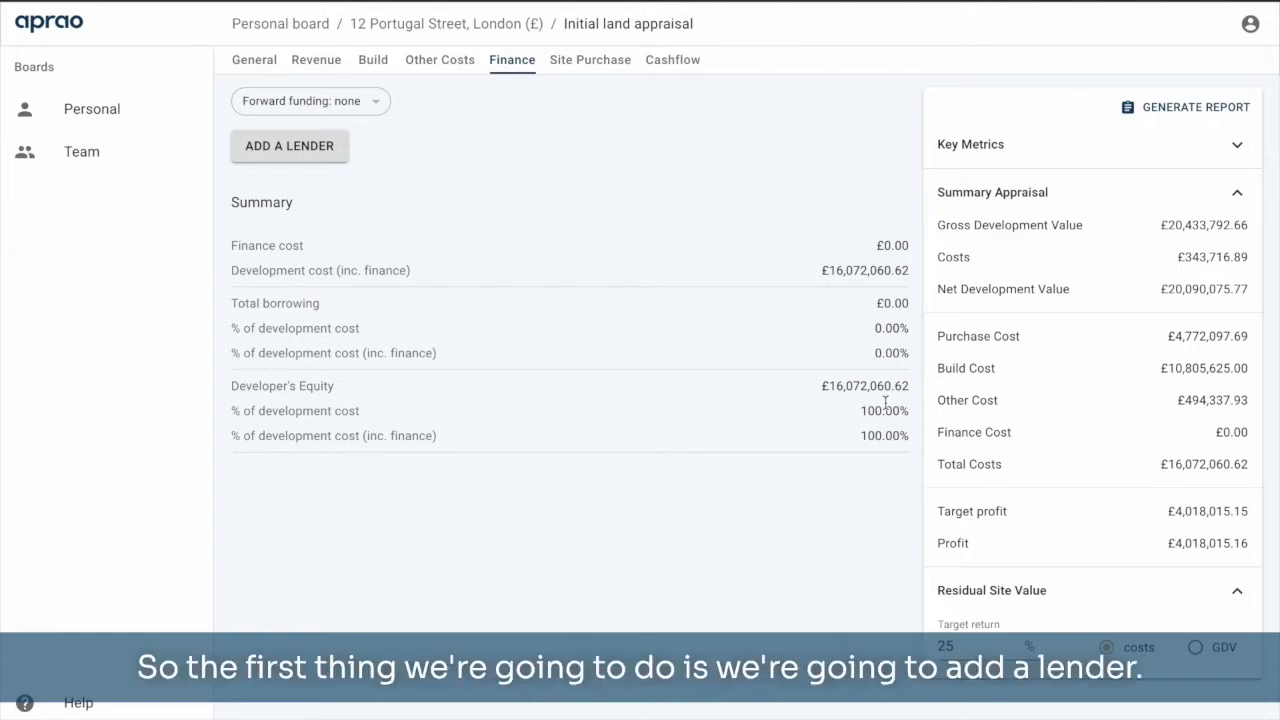
Step: Add a first lender to the appraisal's finance and name it Senior Debt
left_click(314, 149)
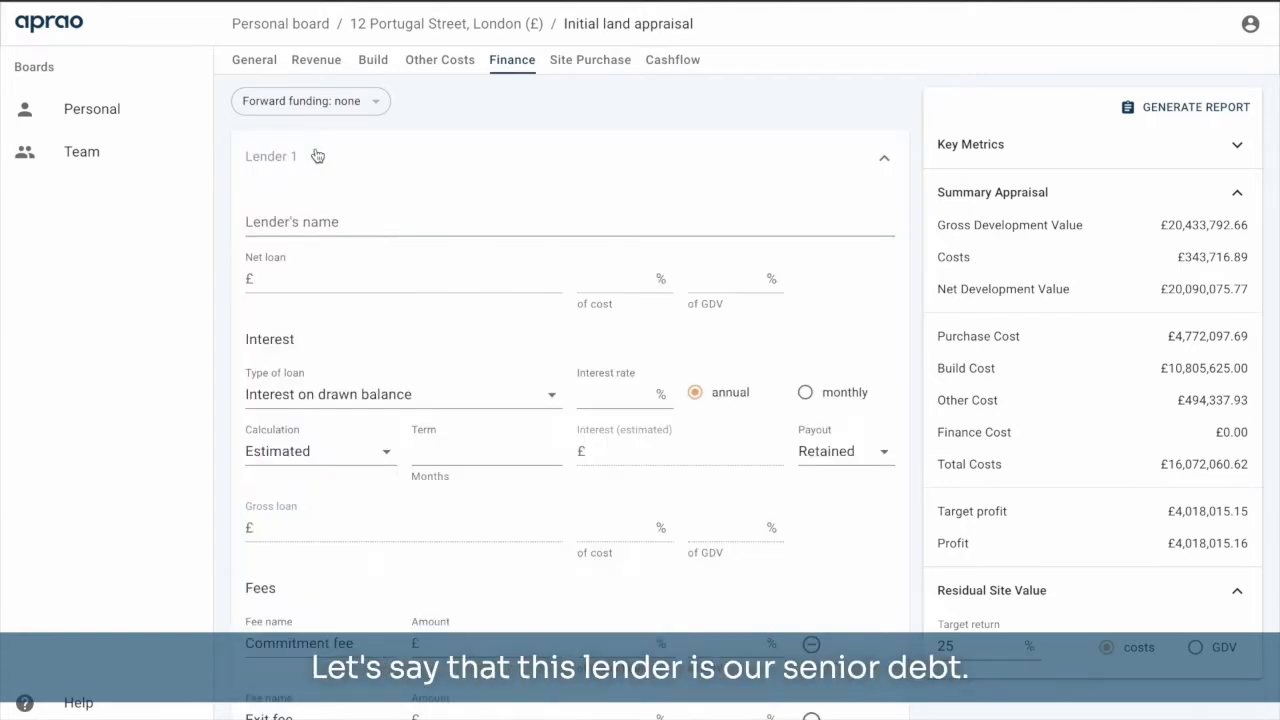
left_click(325, 206)
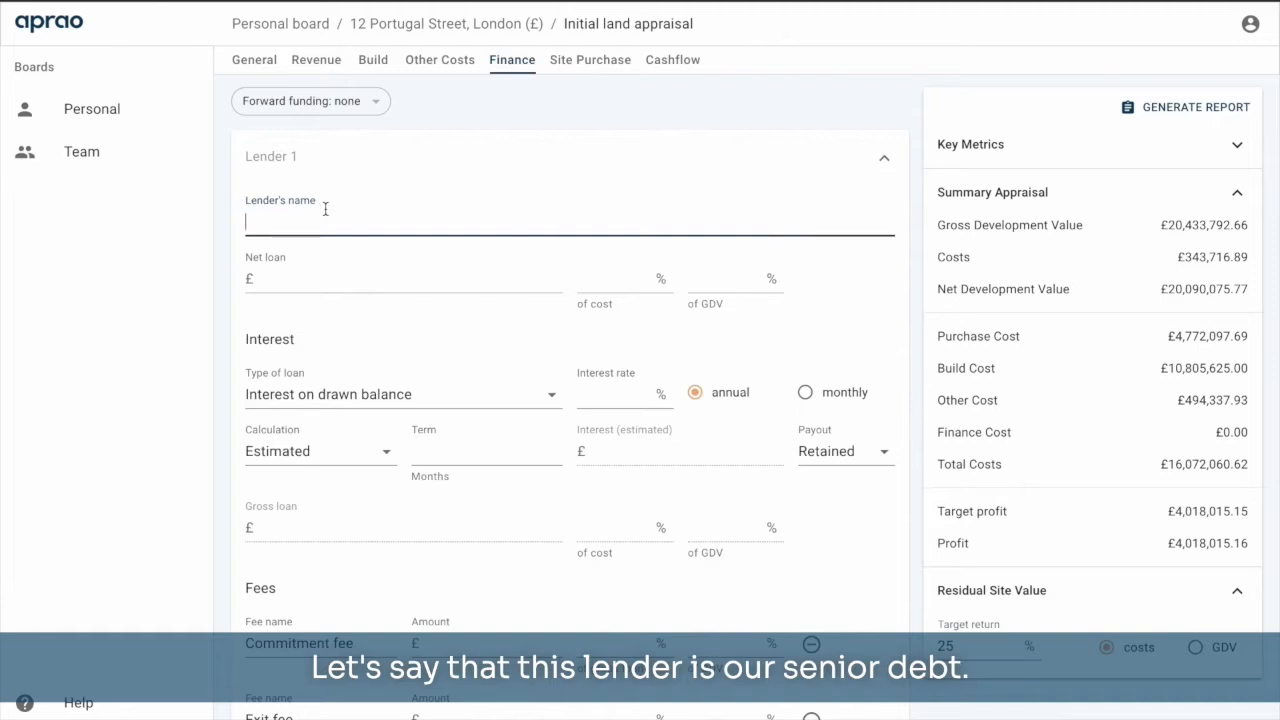
type("Seni")
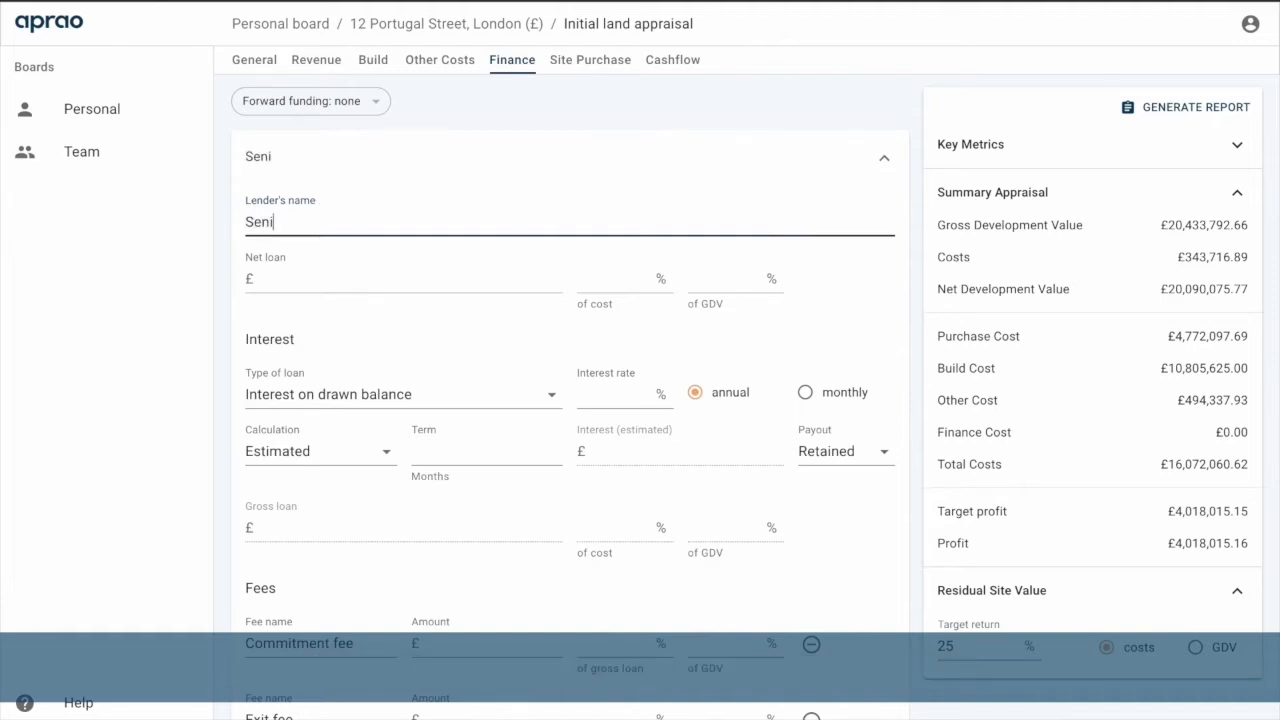
type("or Debt")
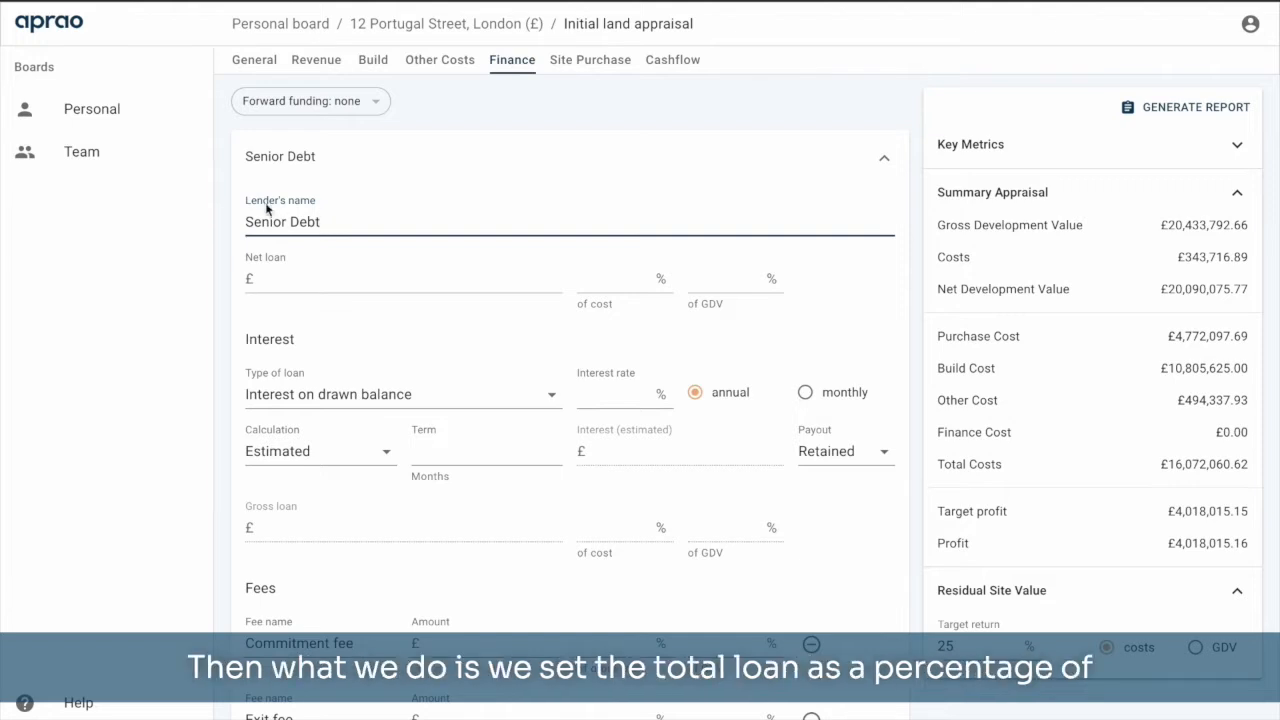
Step: Set the Senior Debt lender's net loan to 70% of cost
left_click(718, 288)
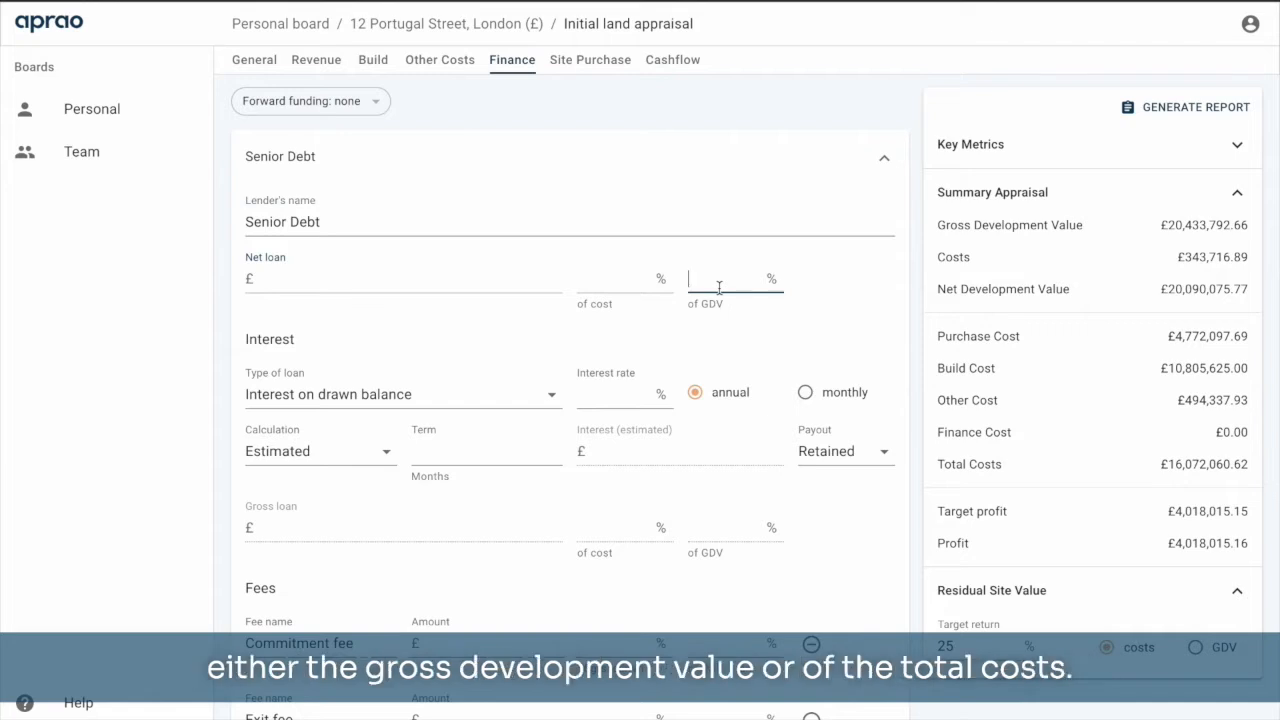
type("55")
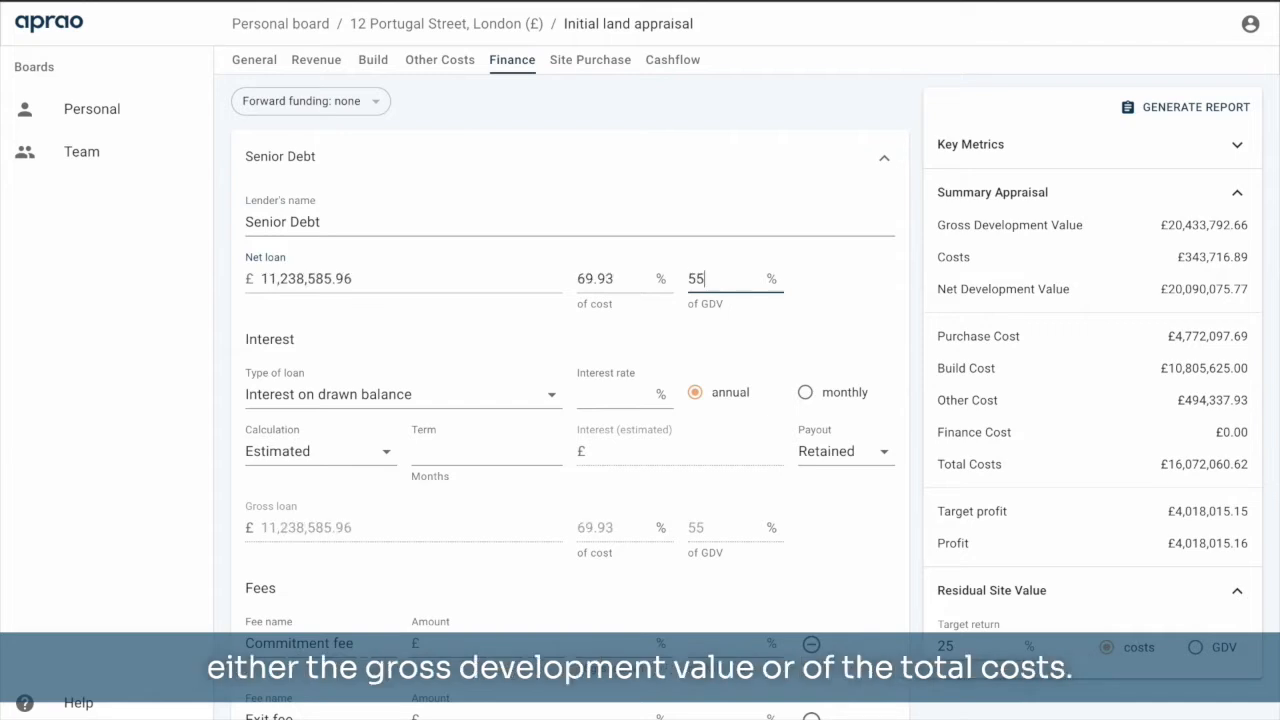
left_click(635, 277)
type("70")
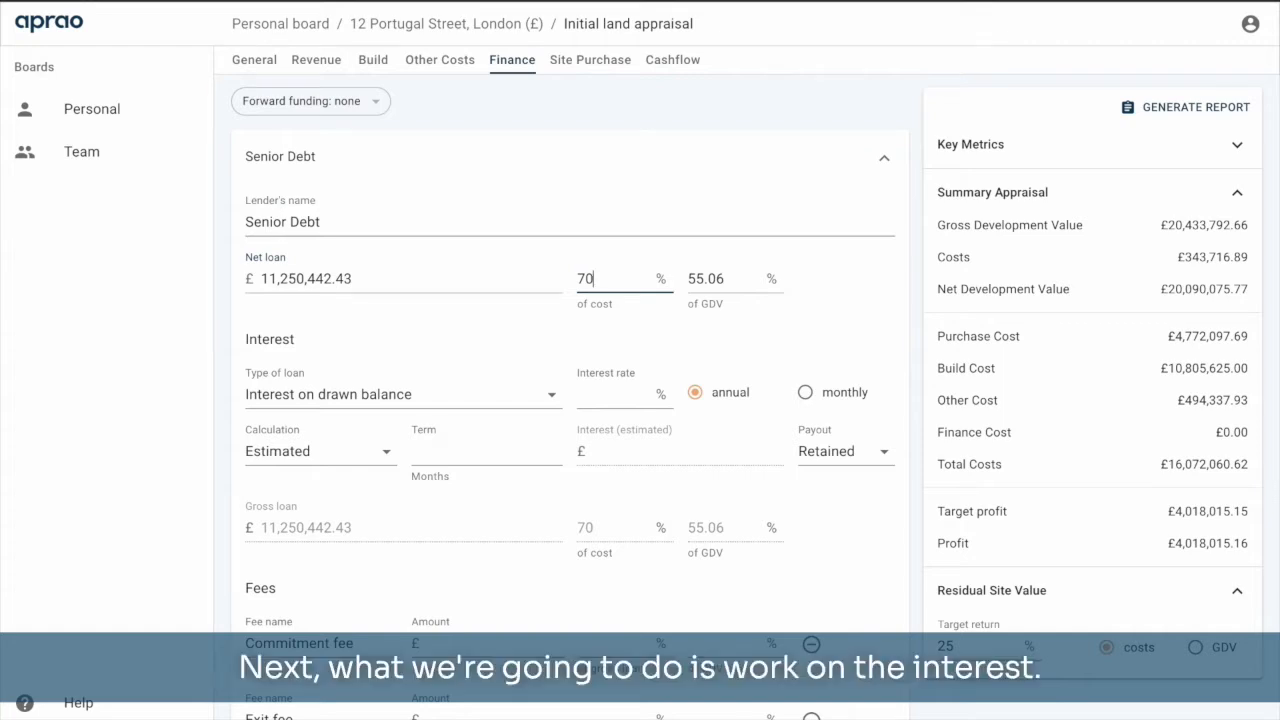
left_click(473, 343)
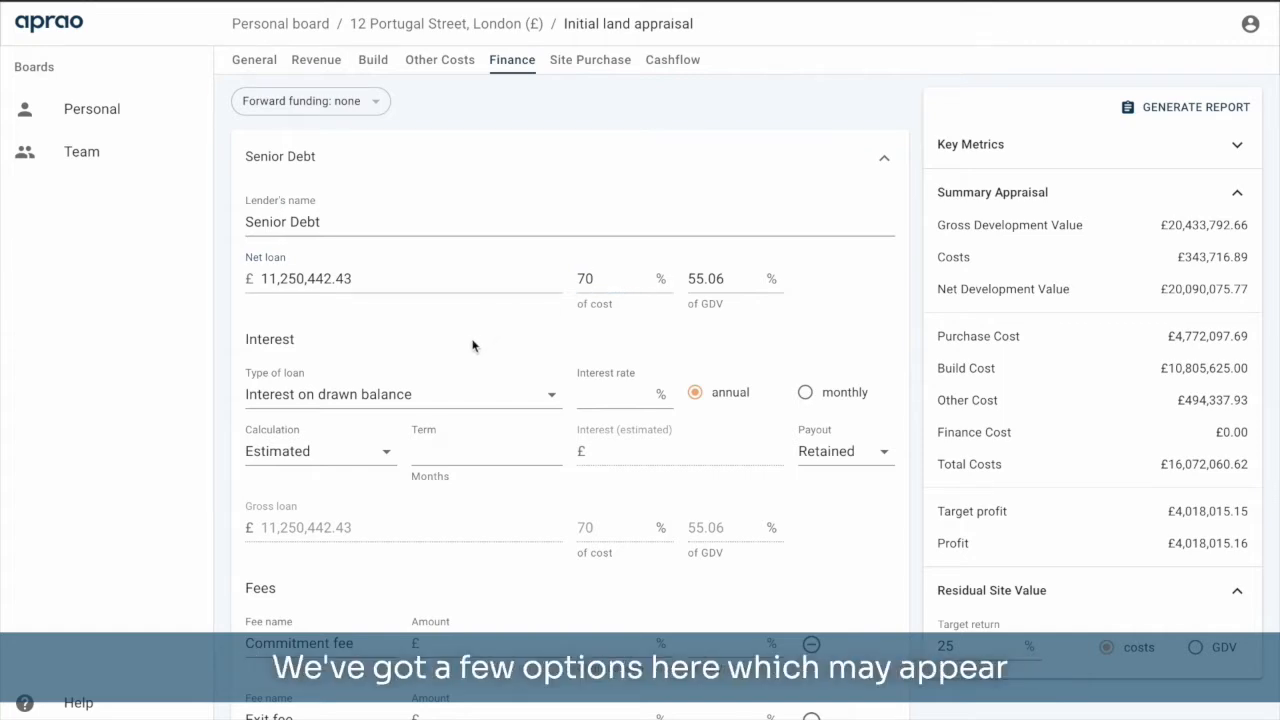
Step: Keep the Senior Debt loan type as Interest on drawn balance and set its annual interest rate to 6%
scroll(473, 345, "down", 2)
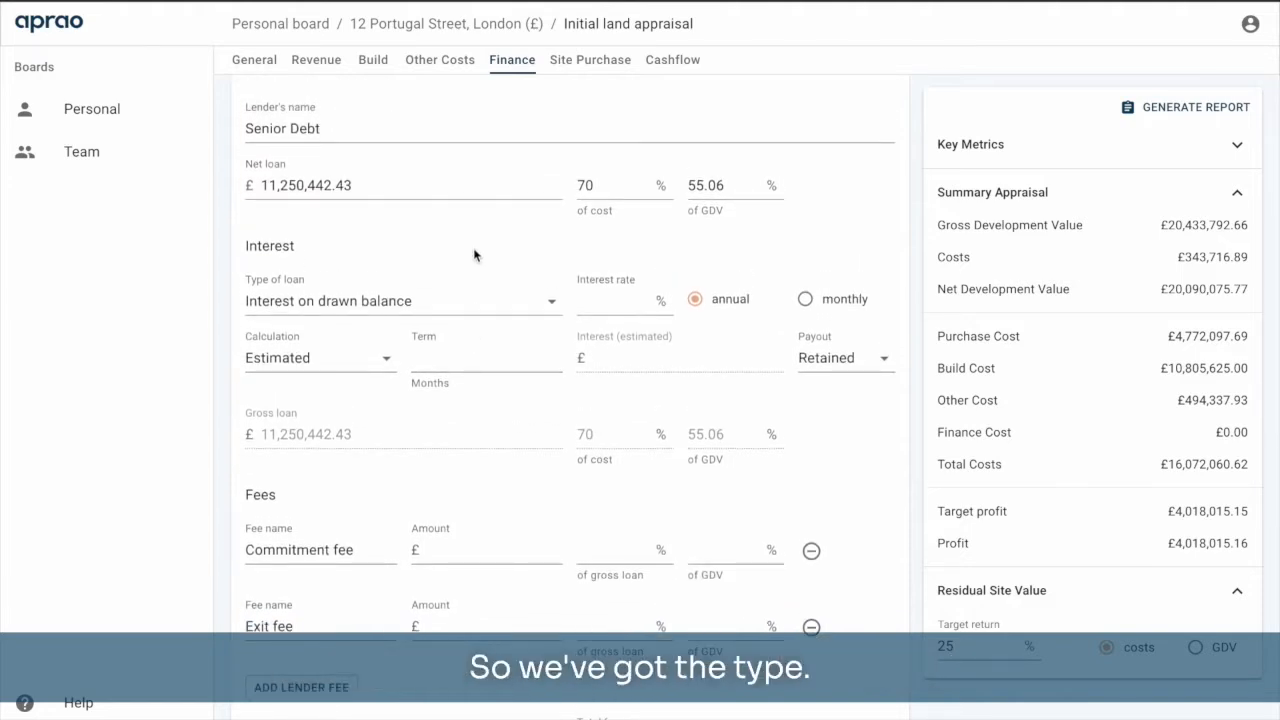
left_click(356, 301)
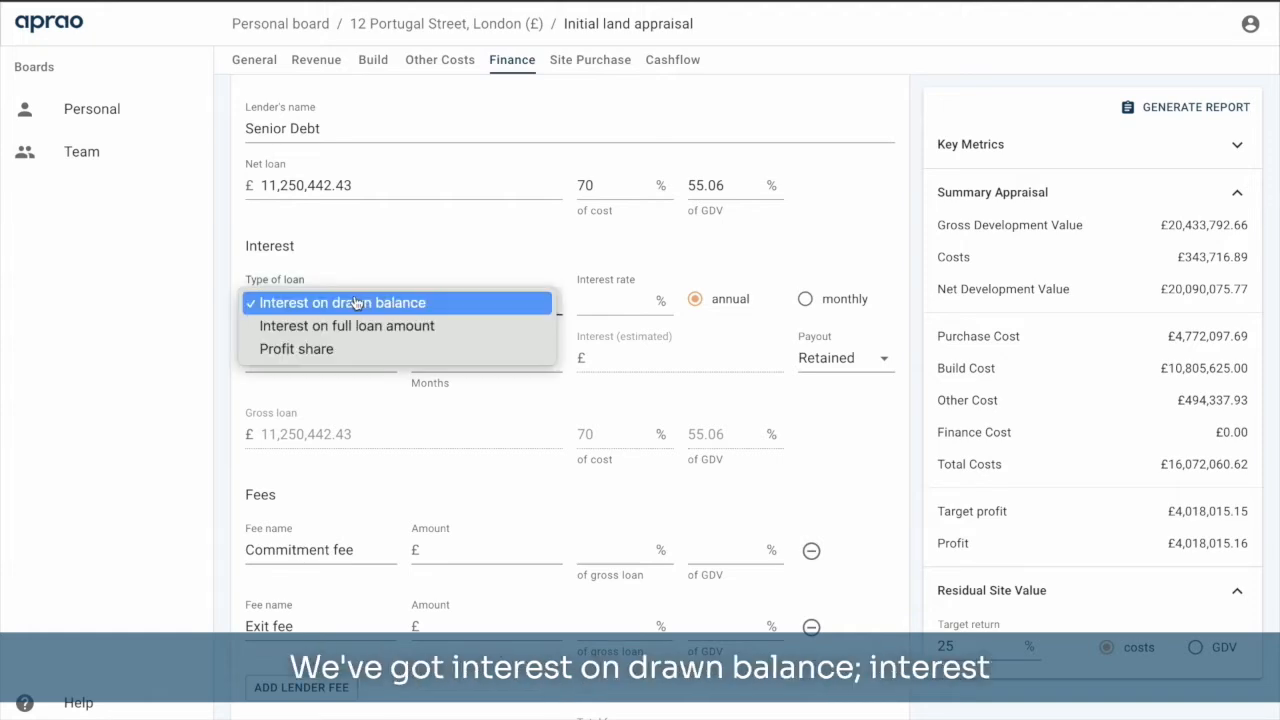
left_click(469, 303)
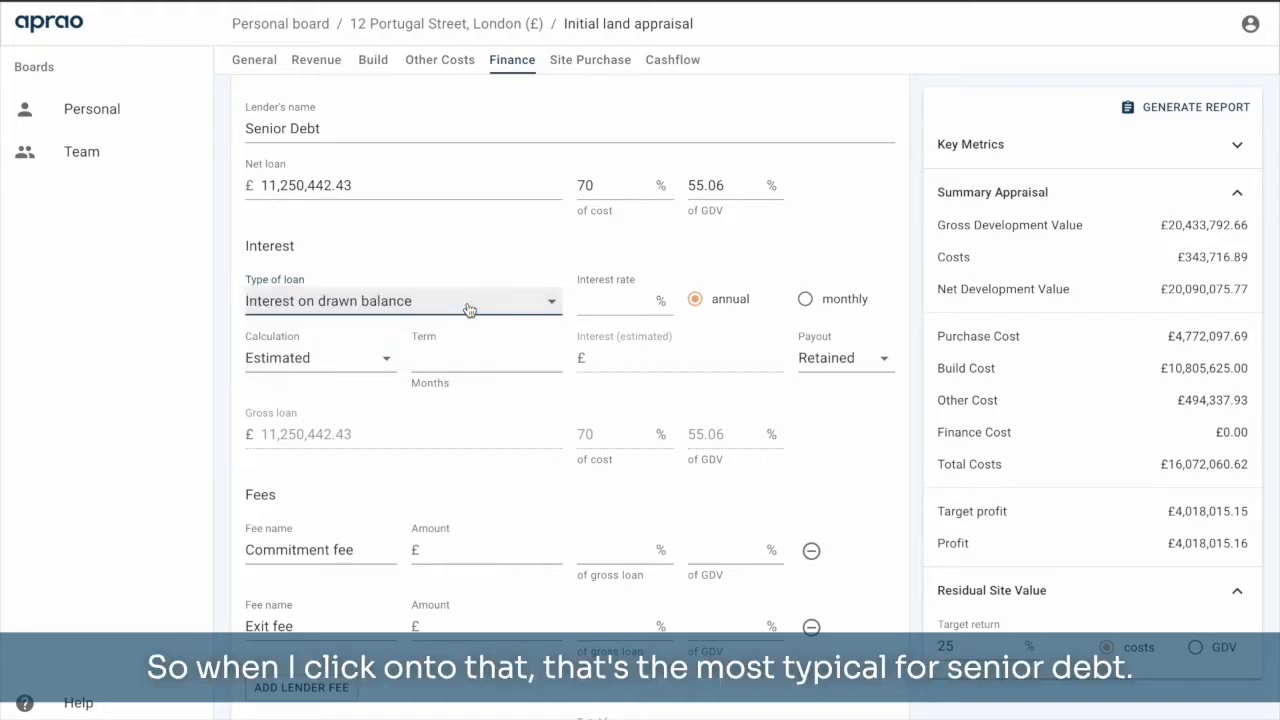
left_click(607, 306)
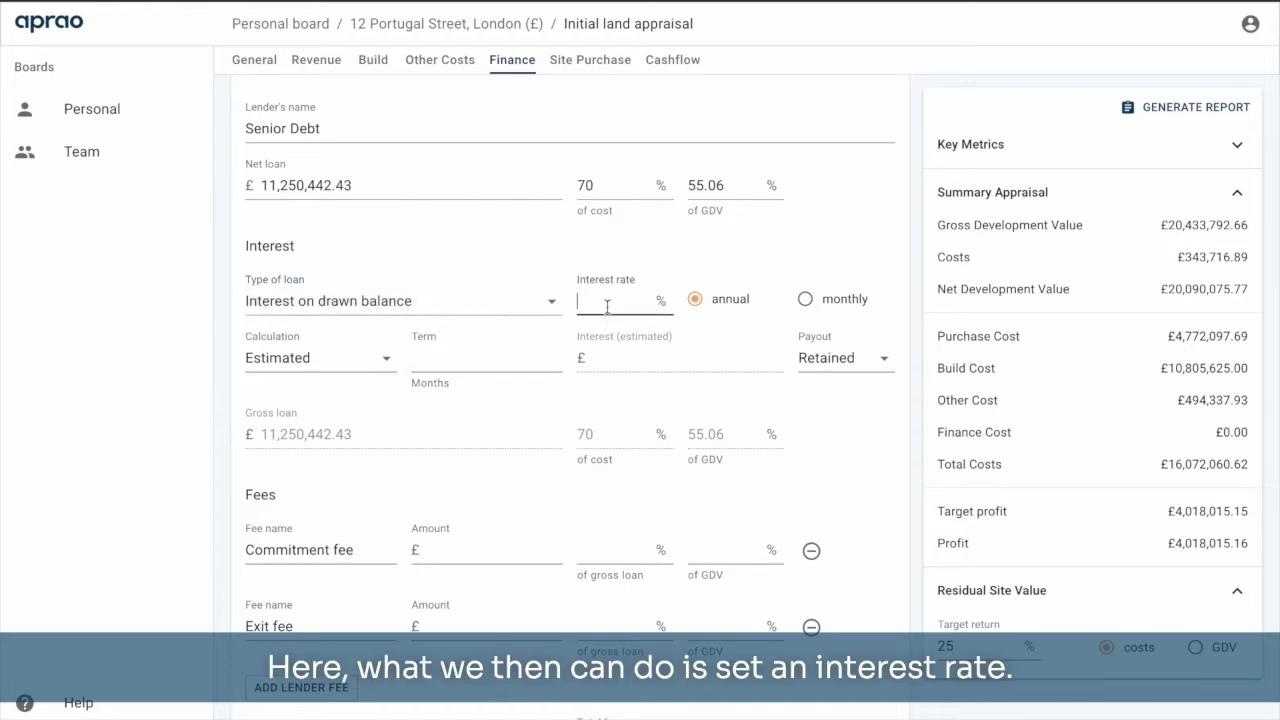
type("6")
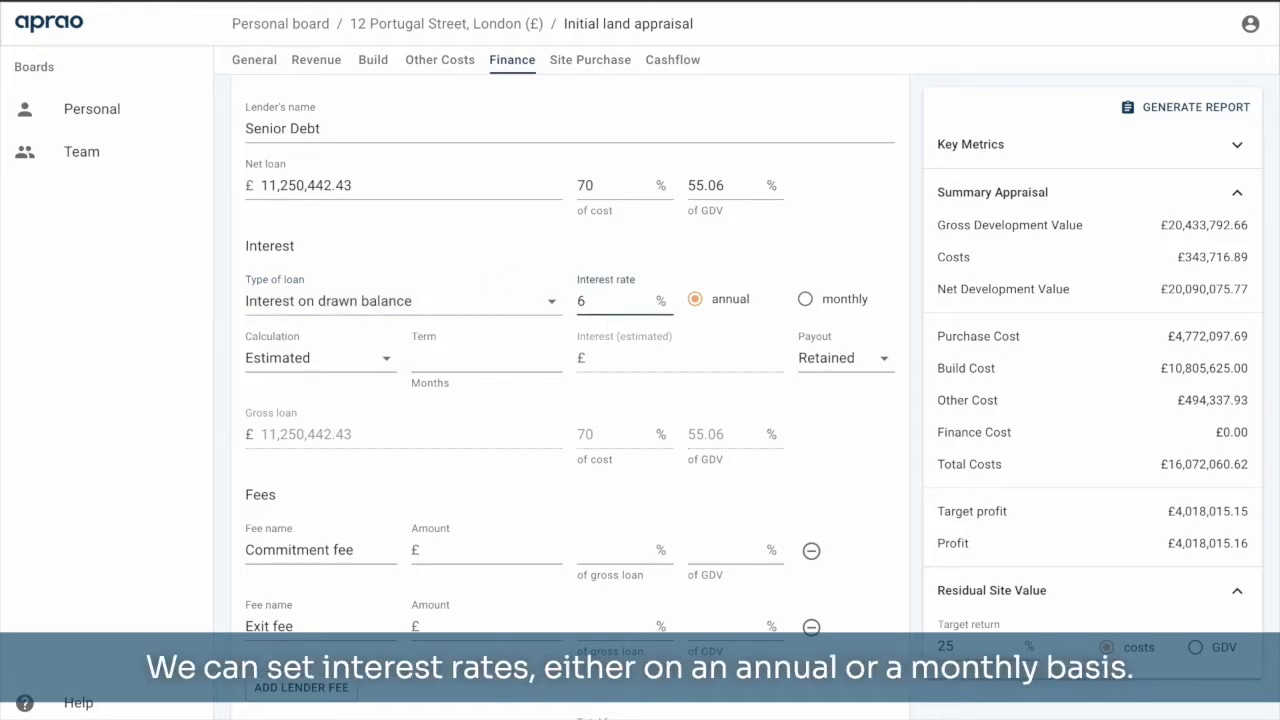
left_click(752, 260)
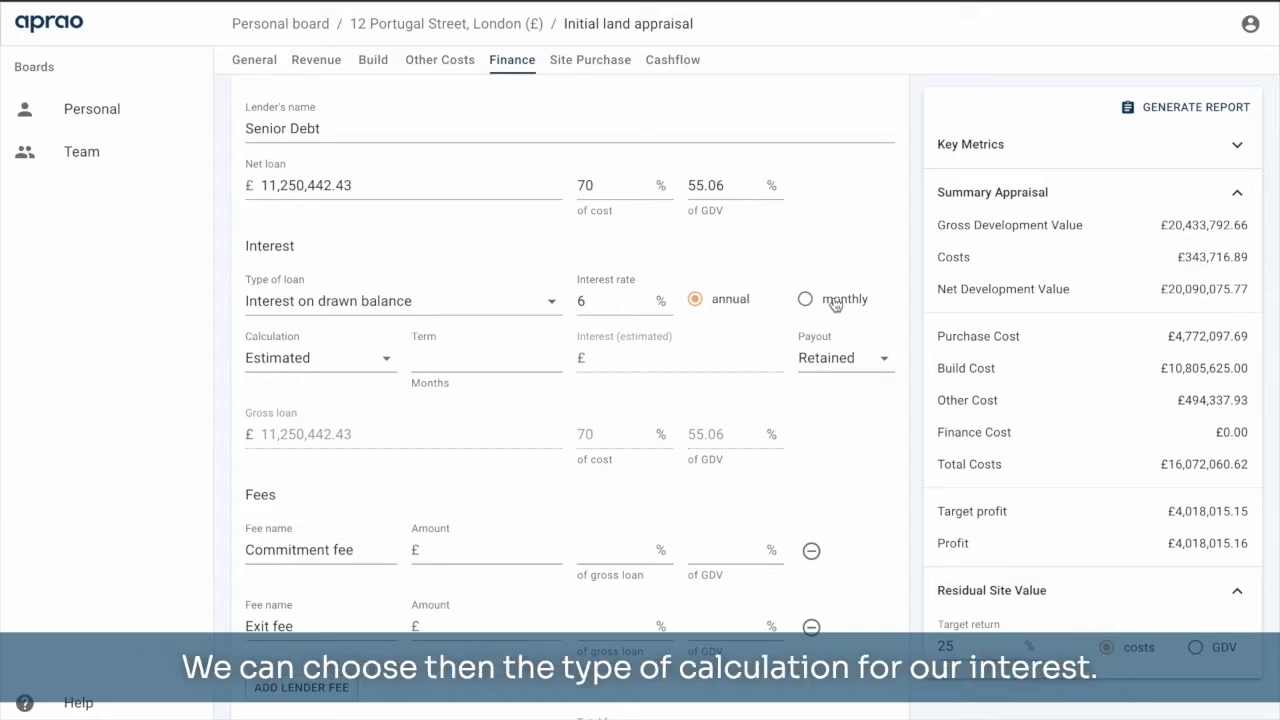
Step: Set the Senior Debt term to 24 months, keeping the interest calculation as Estimated and the payout as Retained
left_click(460, 355)
left_click(386, 360)
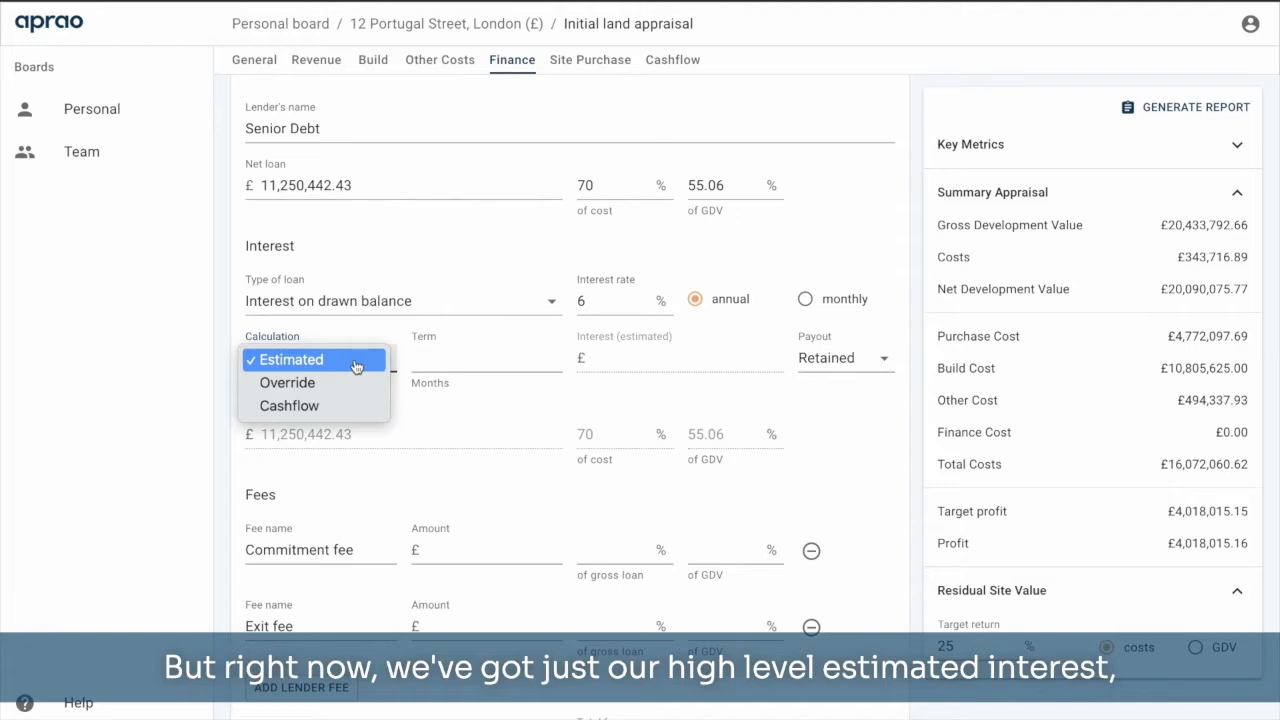
left_click(355, 366)
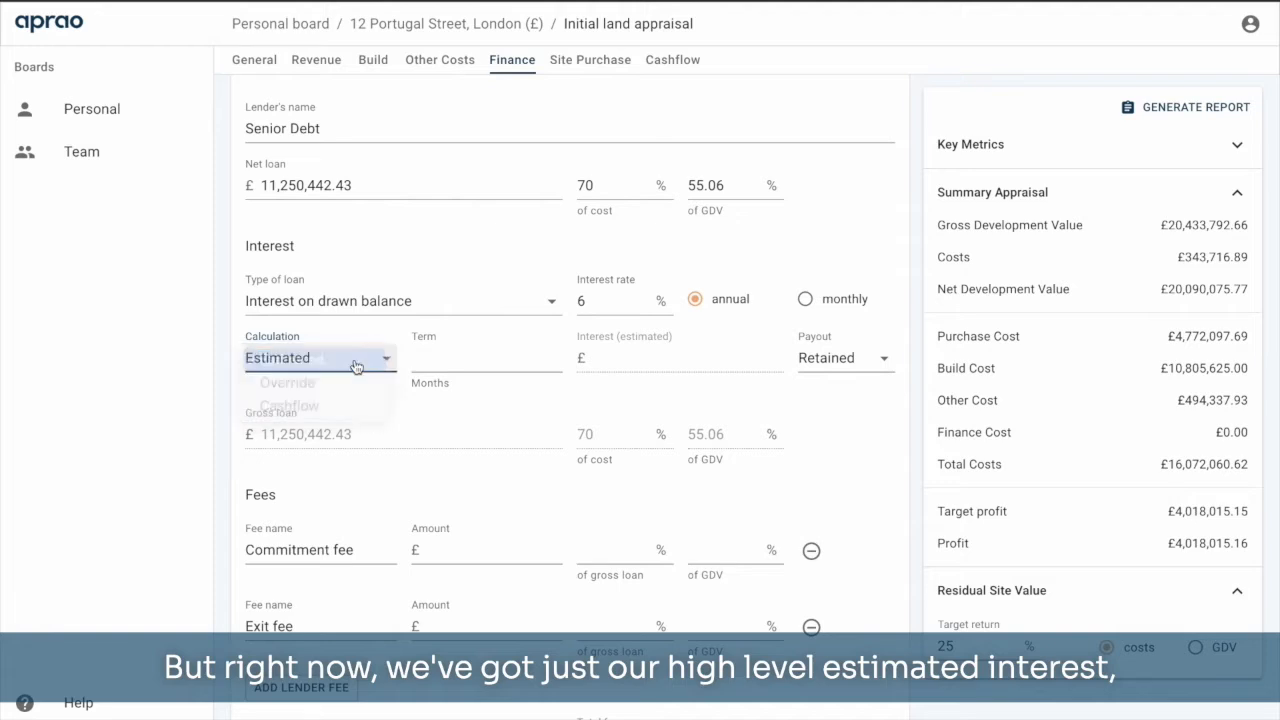
left_click(454, 363)
type("24")
left_click(494, 405)
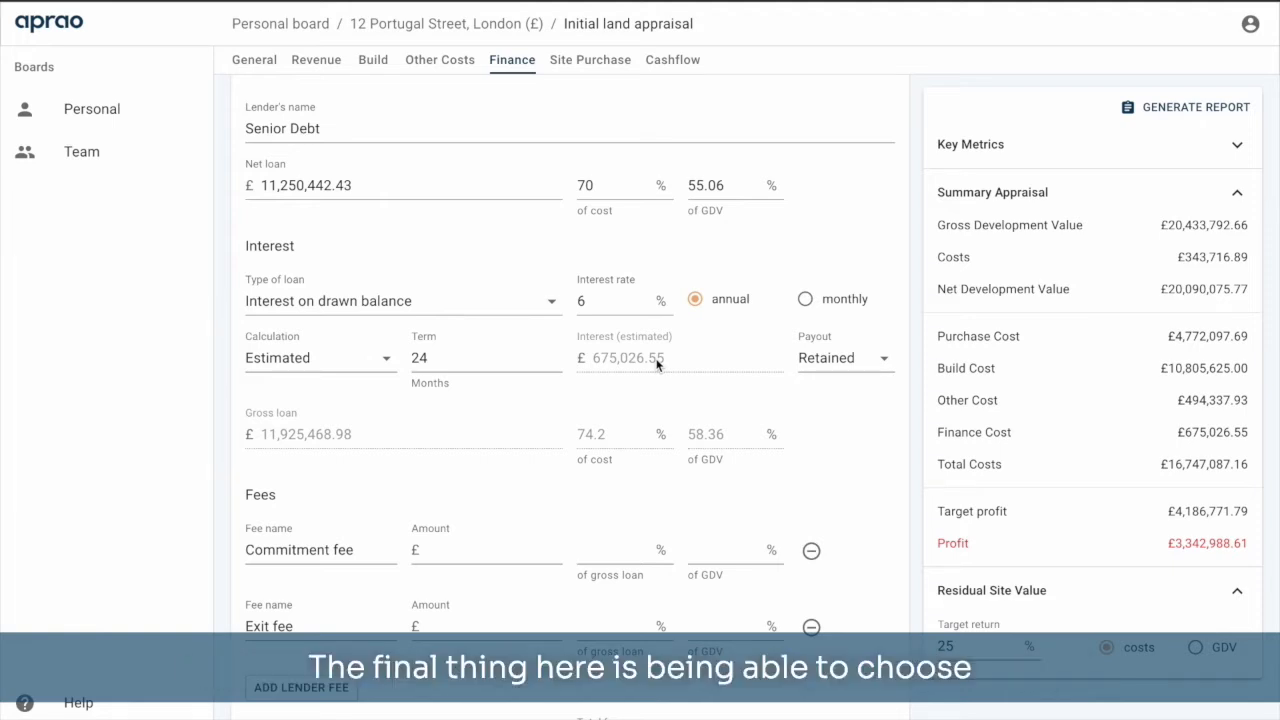
left_click(878, 359)
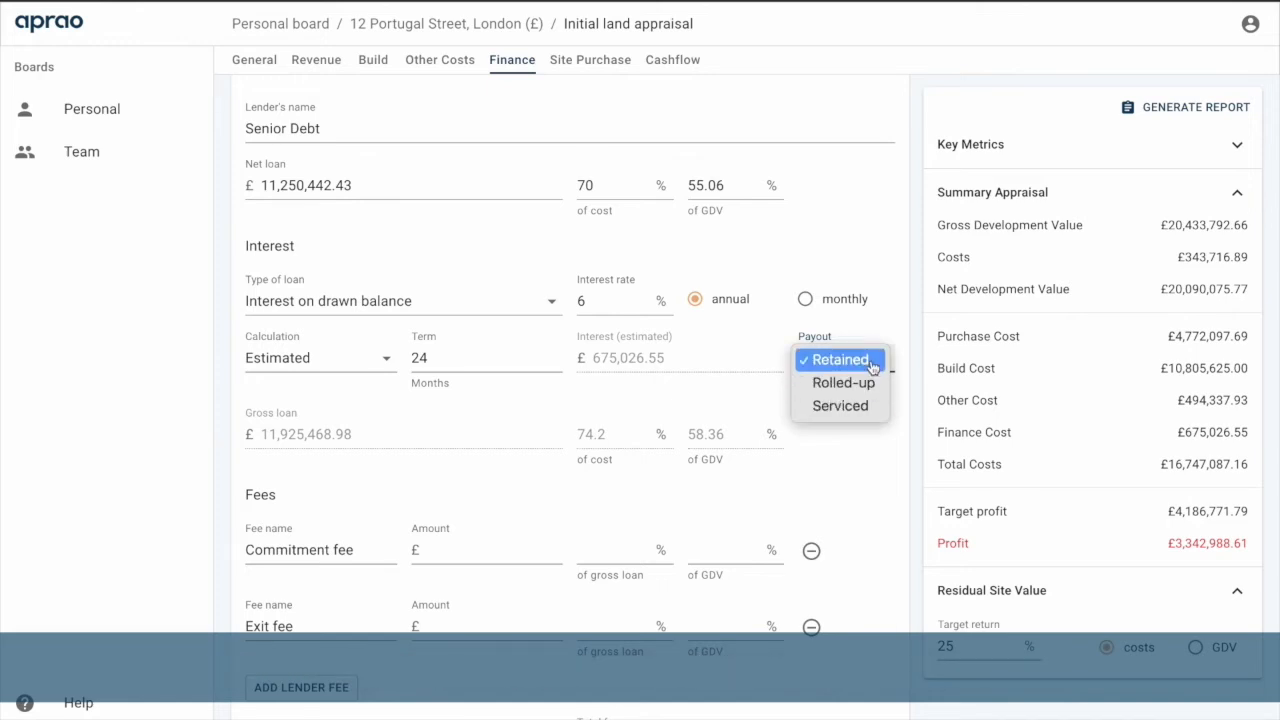
left_click(872, 367)
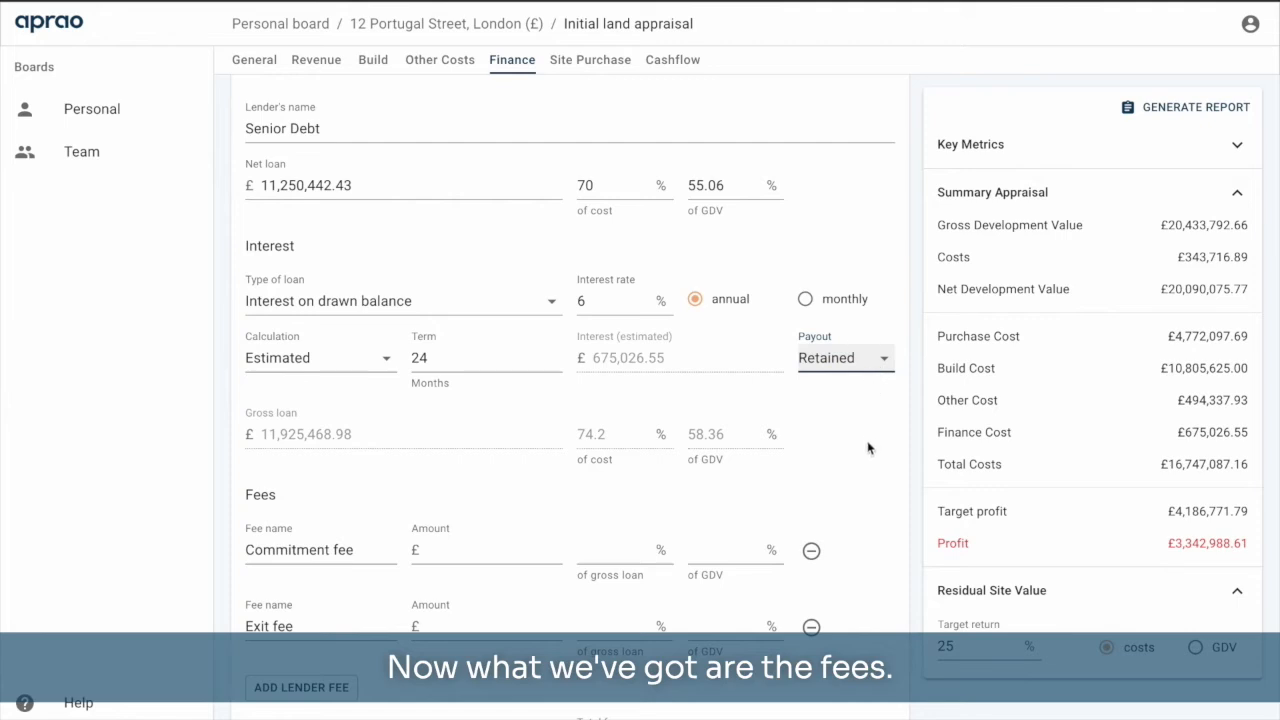
Step: Set both the commitment fee and the exit fee of the Senior Debt lender to 1% of the gross loan
scroll(760, 505, "down", 3)
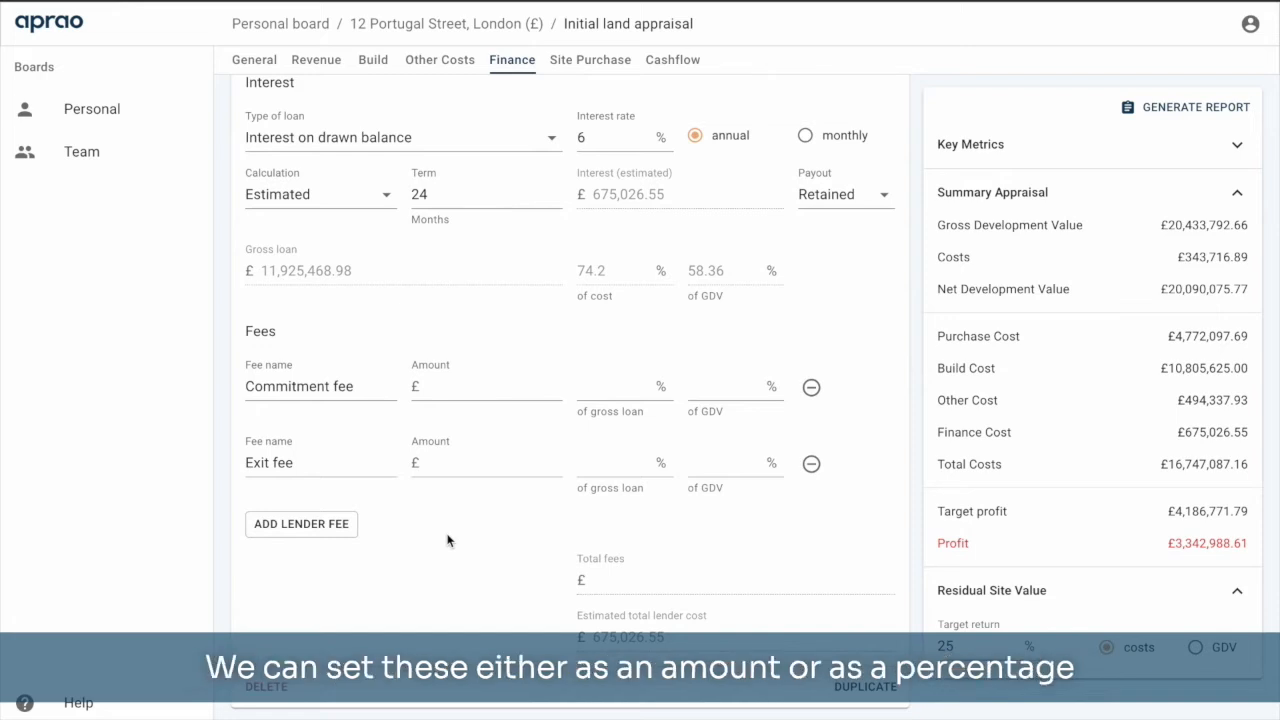
left_click(523, 394)
left_click(610, 392)
type("1")
left_click(614, 462)
left_click(708, 462)
type("1")
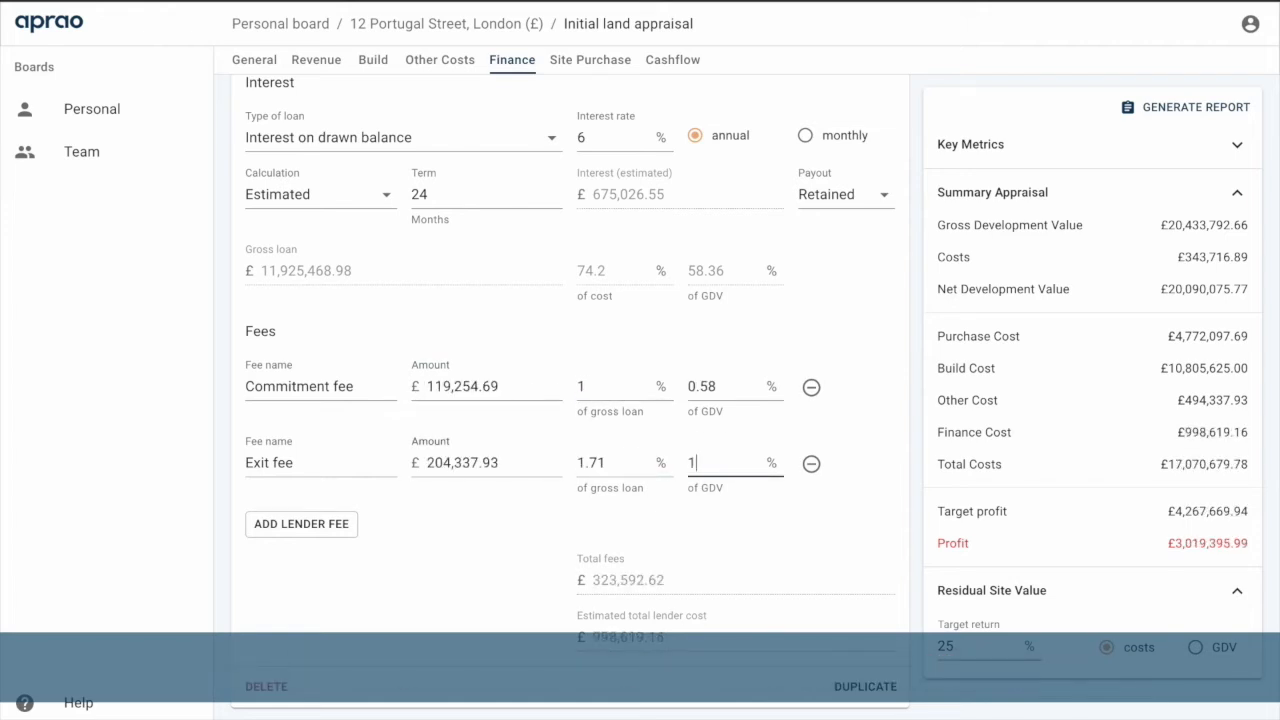
double_click(634, 463)
type("1")
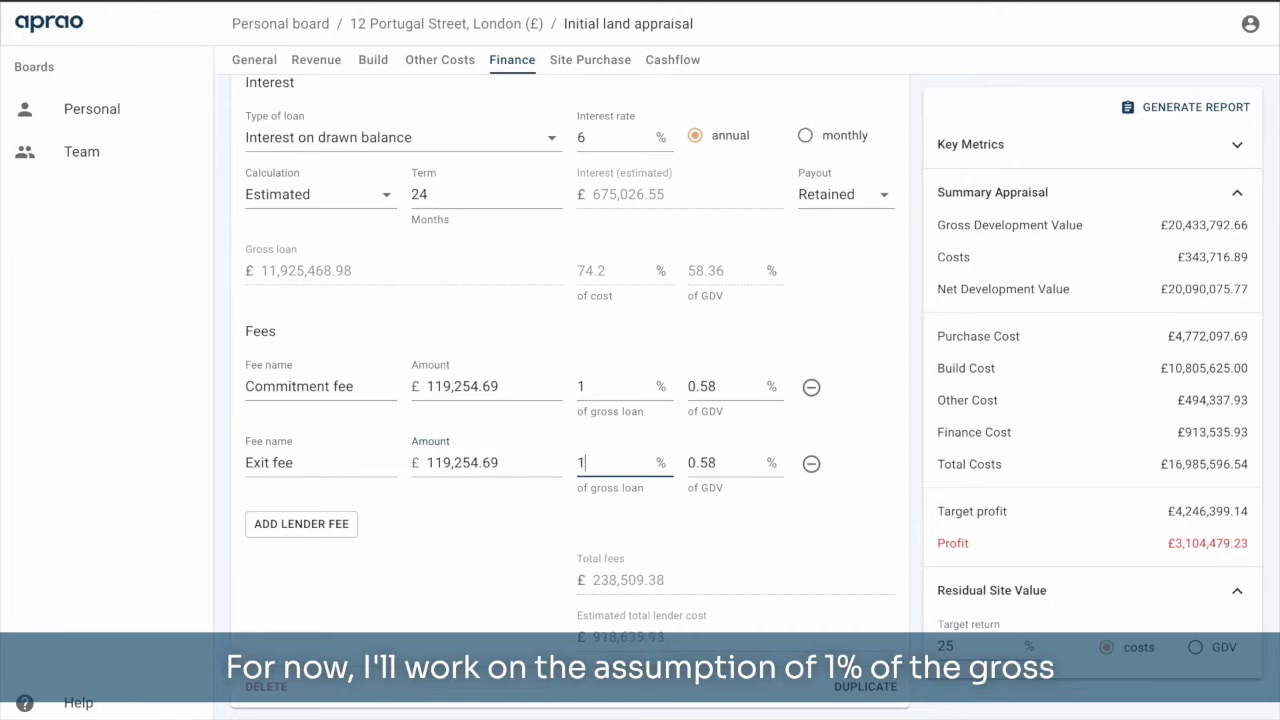
left_click(571, 520)
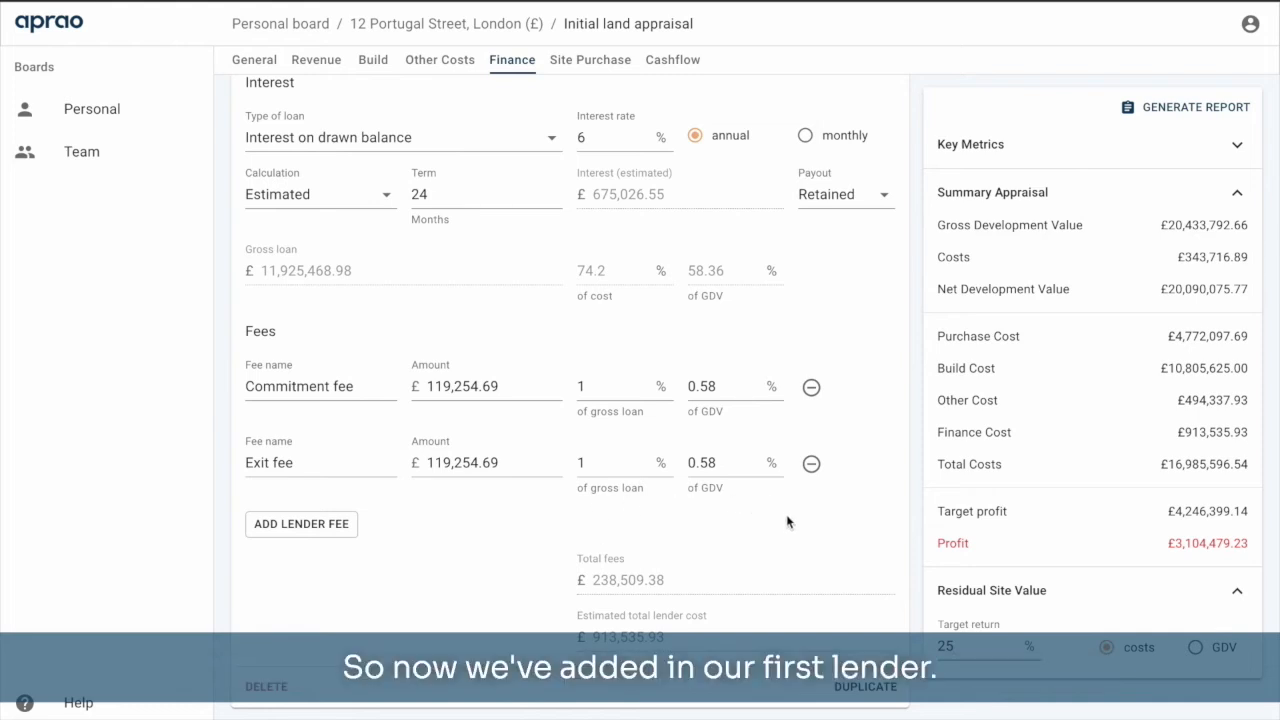
Step: Add a second lender named Mezzanine with a net loan of £2,200,000
scroll(786, 520, "up", 3)
left_click(534, 163)
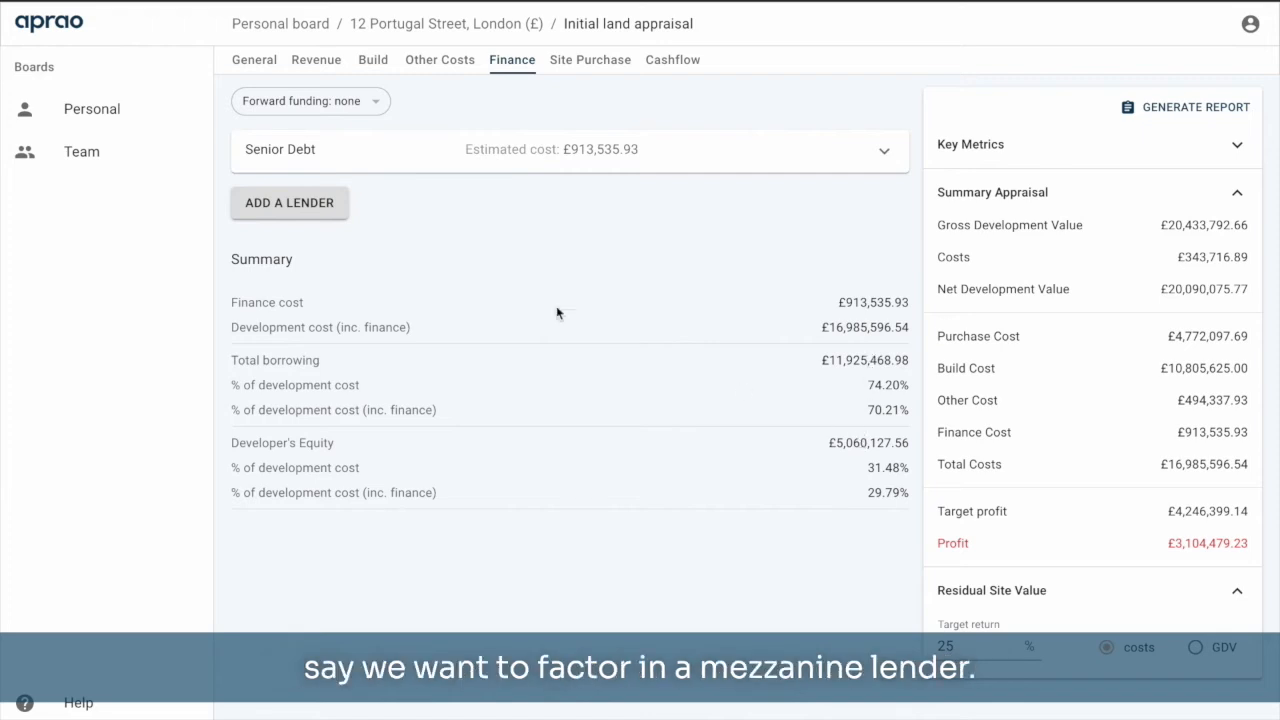
left_click(289, 203)
left_click(337, 263)
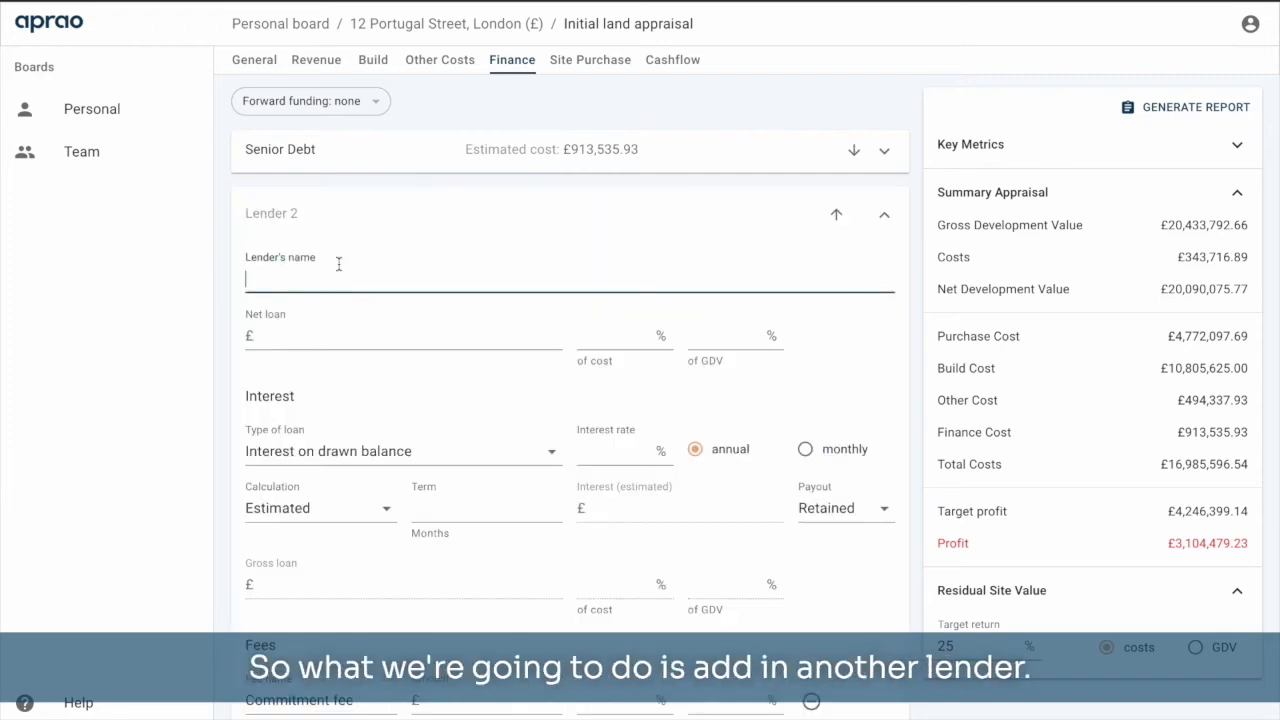
type("Mezzanine")
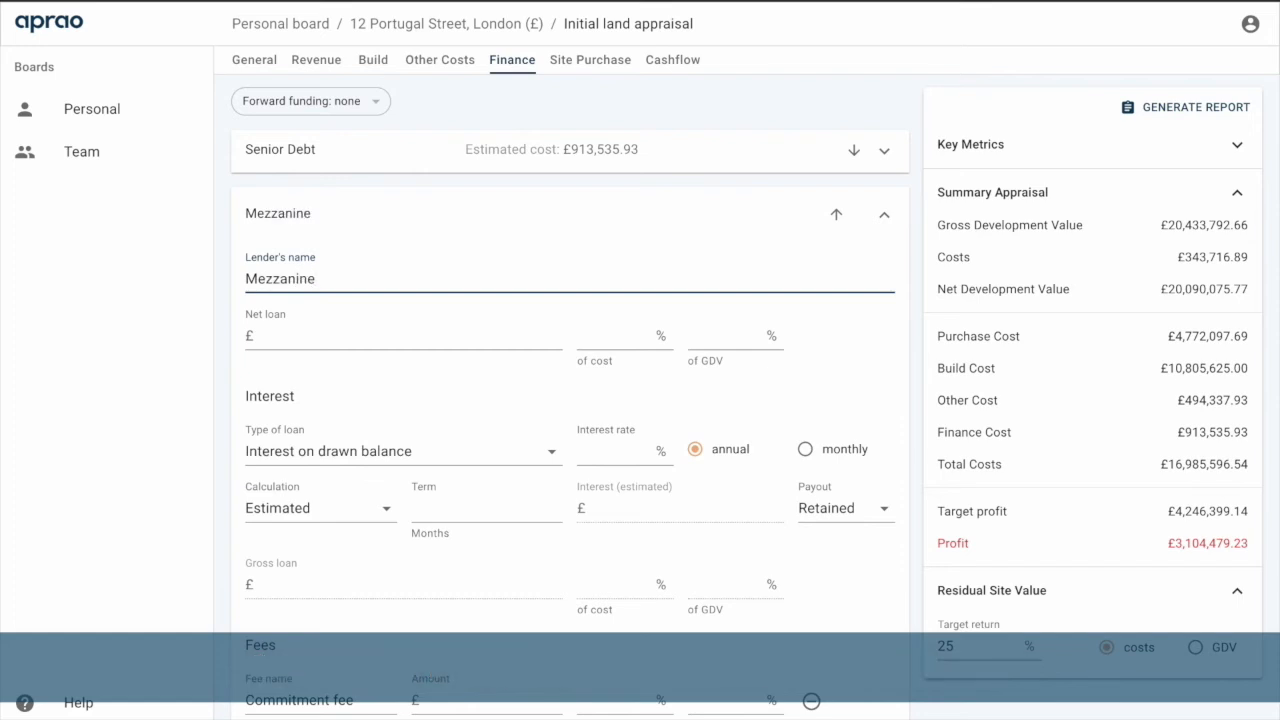
left_click(455, 332)
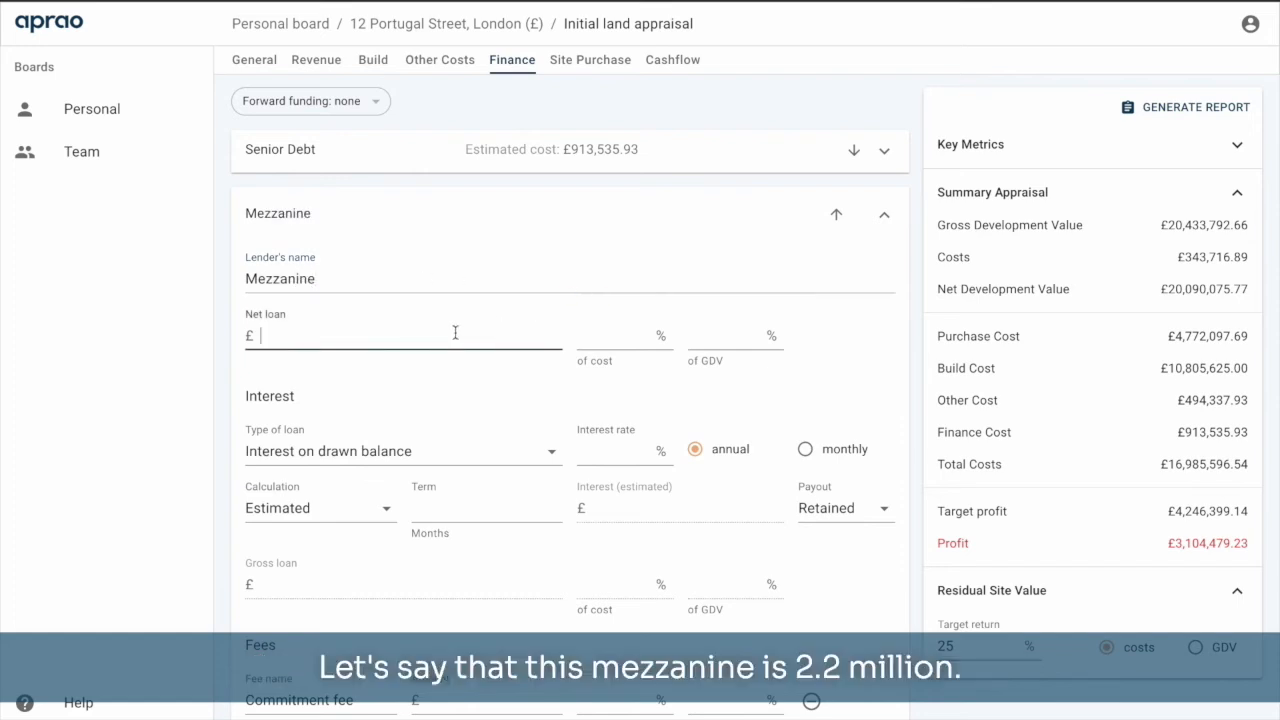
type("2200000")
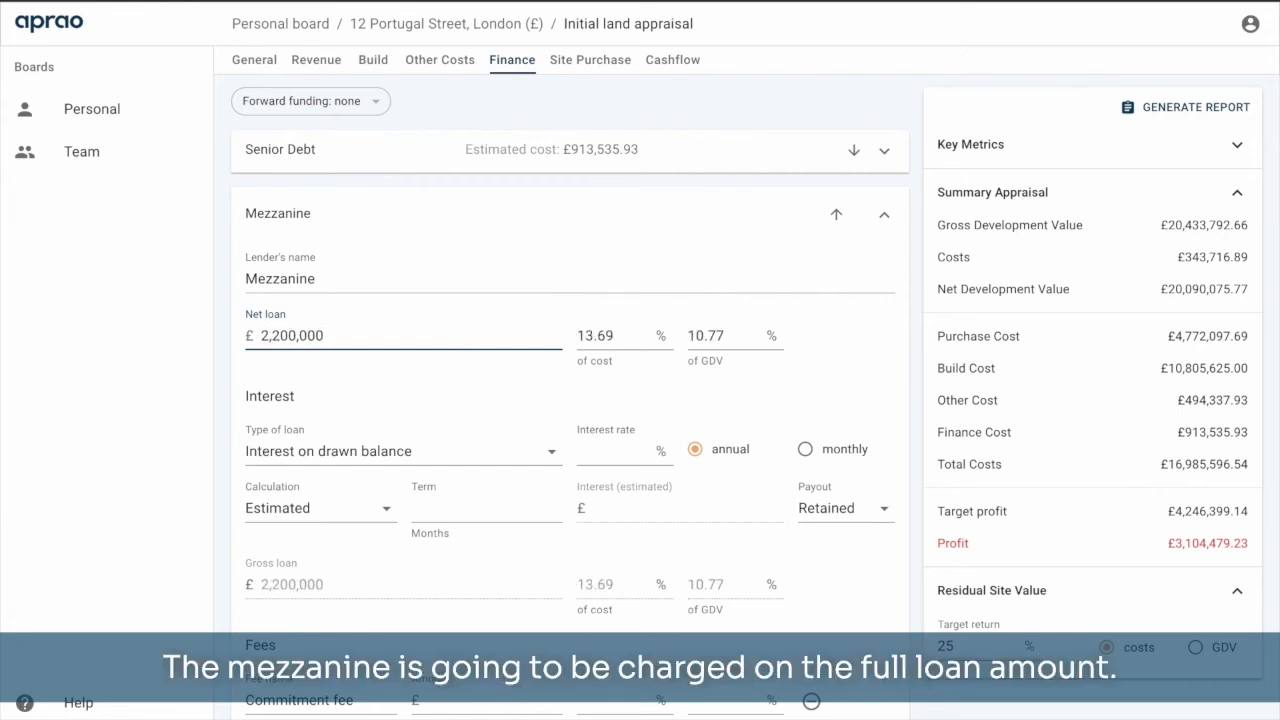
Step: Set the Mezzanine loan type to Interest on full loan amount with a monthly interest rate of 1.2%
left_click(511, 453)
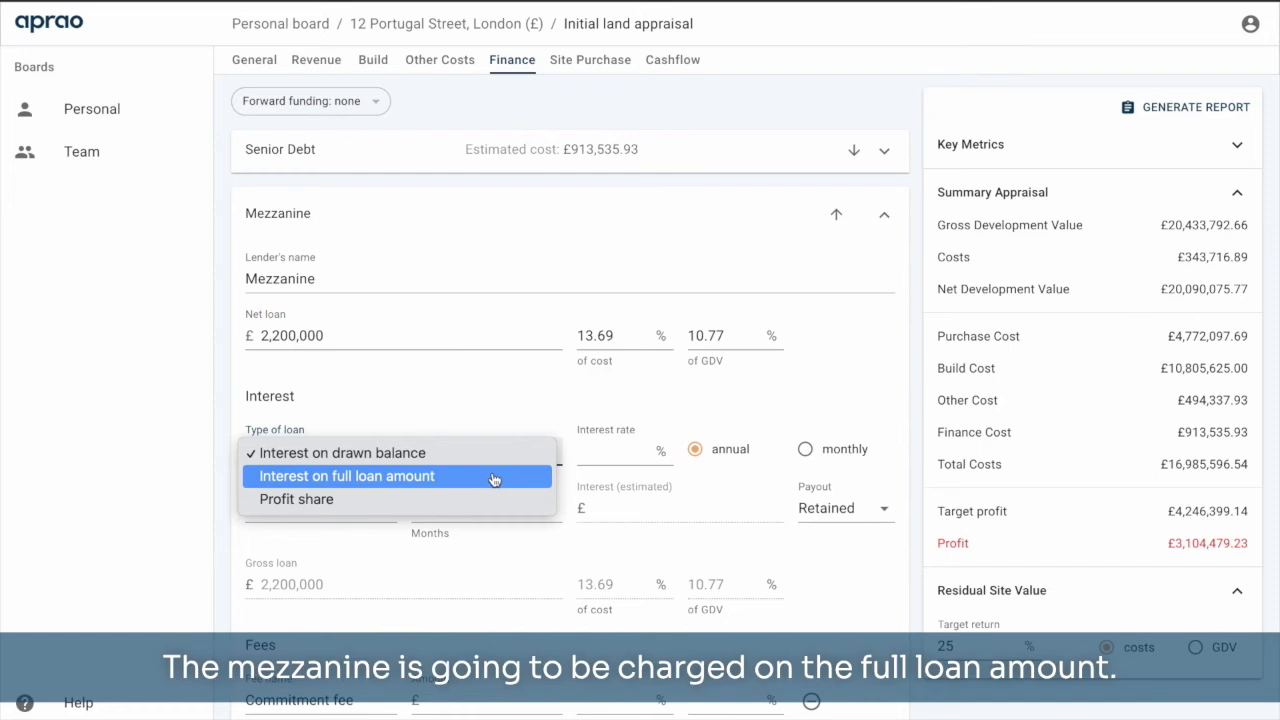
left_click(494, 478)
scroll(491, 477, "down", 1)
left_click(602, 414)
type("1.2")
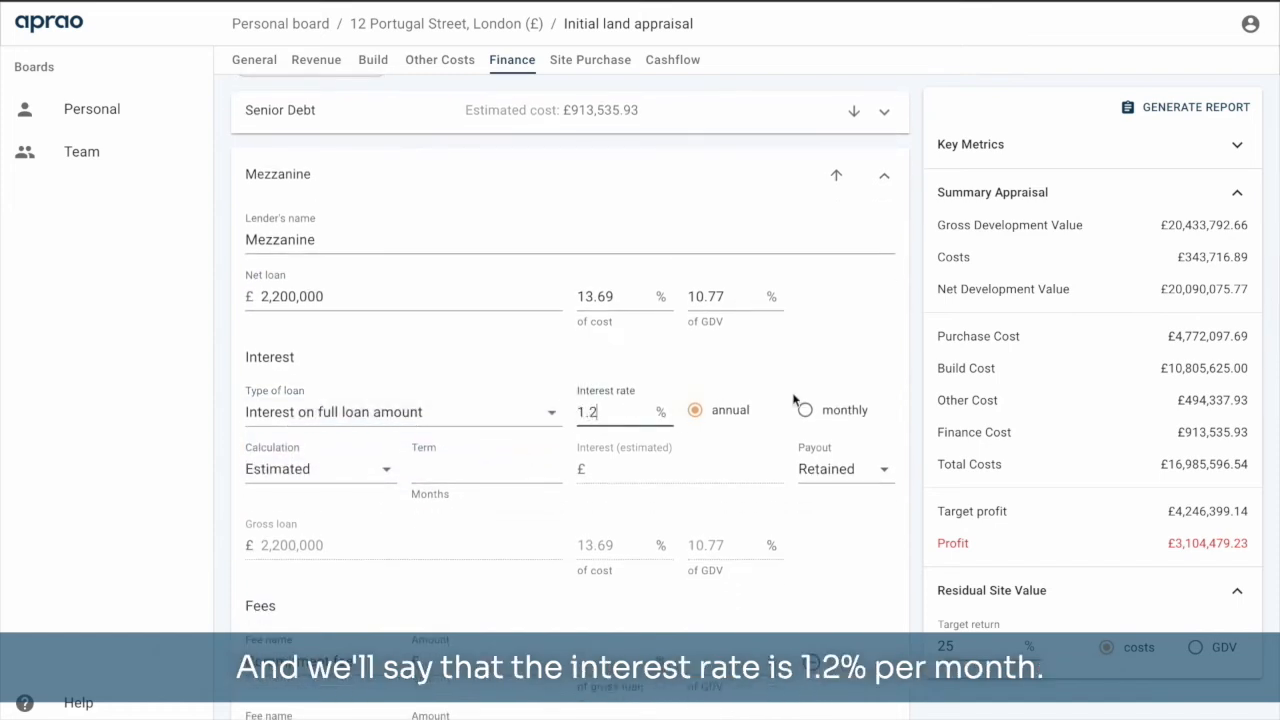
left_click(866, 412)
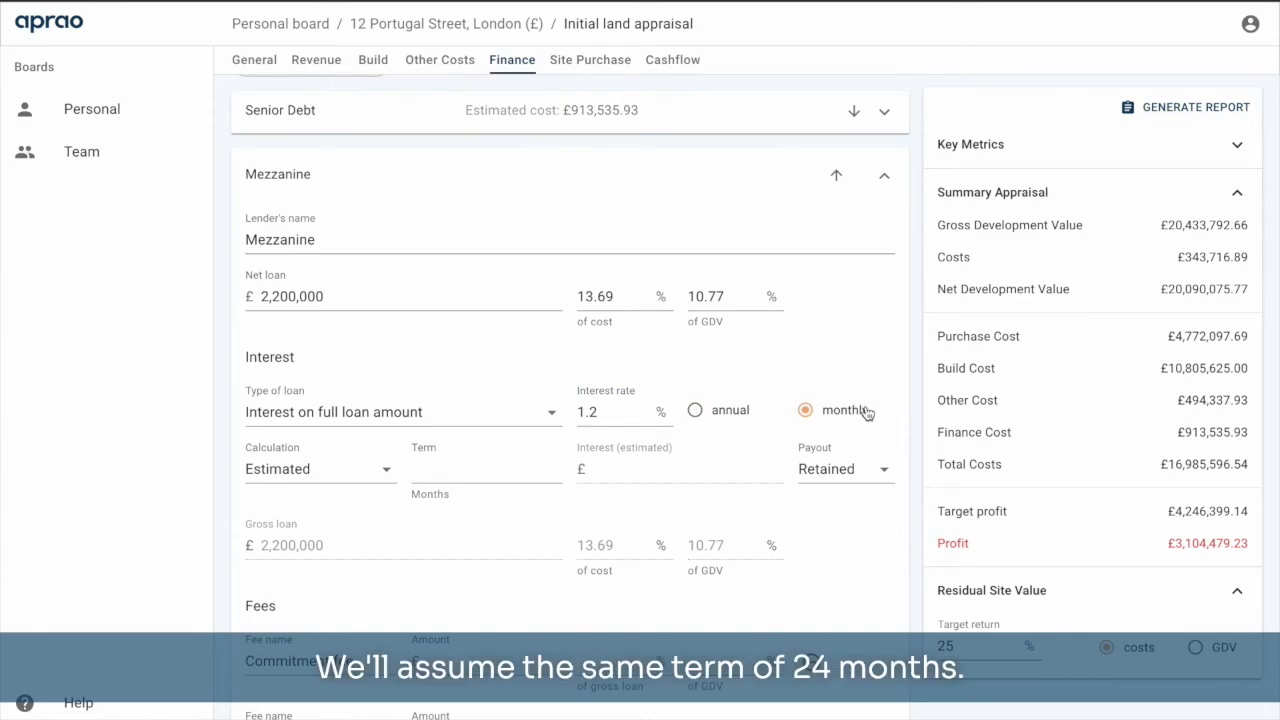
Step: Set the Mezzanine loan's term to 24 months
left_click(433, 458)
type("2")
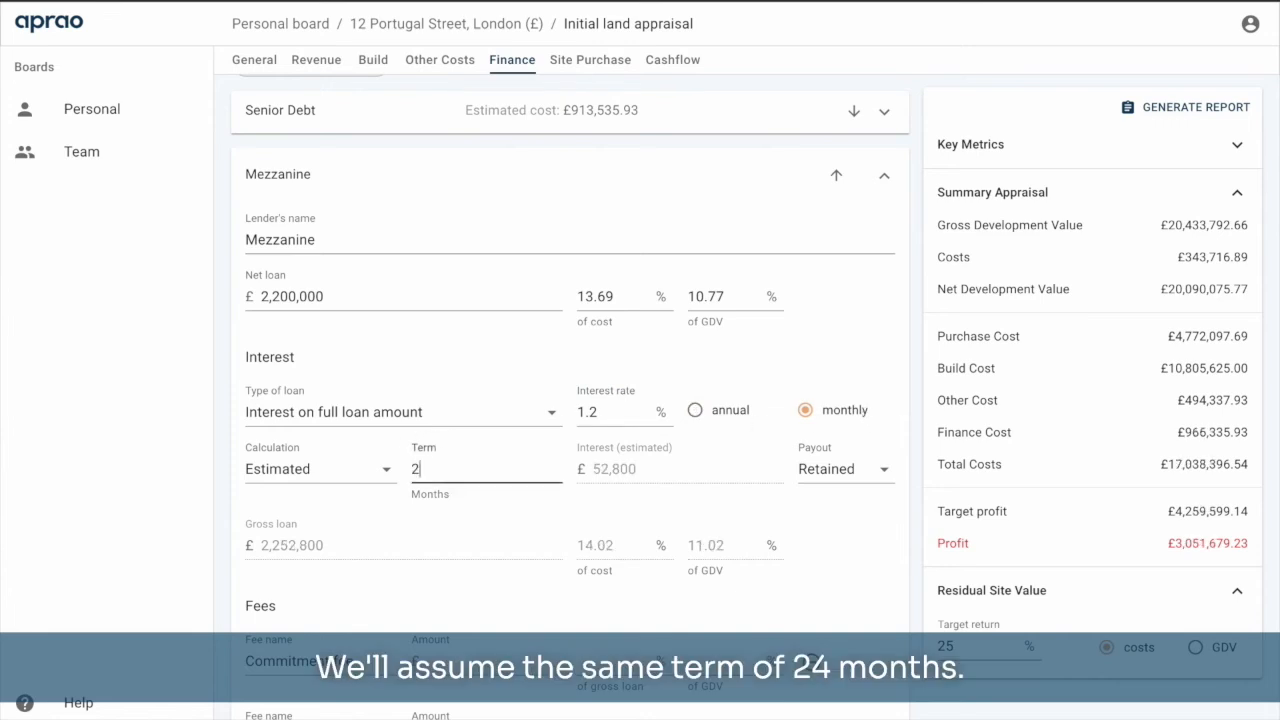
type("4")
left_click(672, 478)
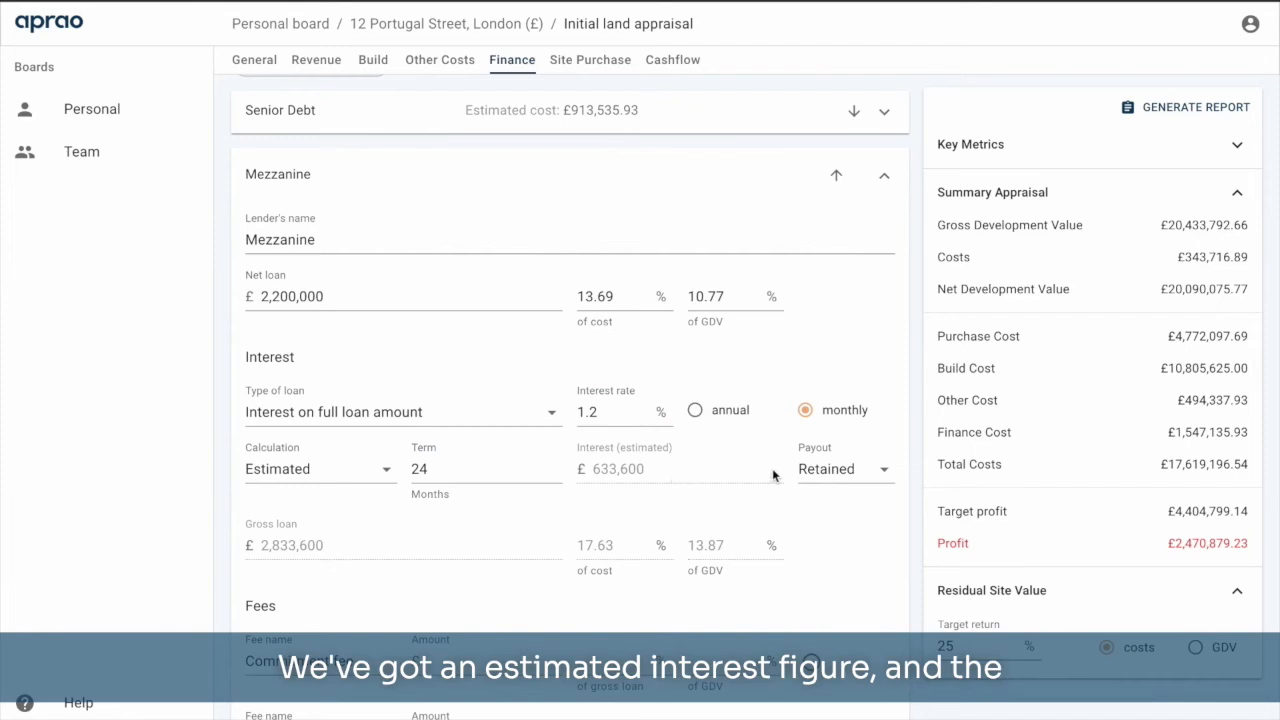
Step: Set the Mezzanine loan's interest payout to Rolled-up and its commitment fee to 1% of the gross loan
left_click(830, 478)
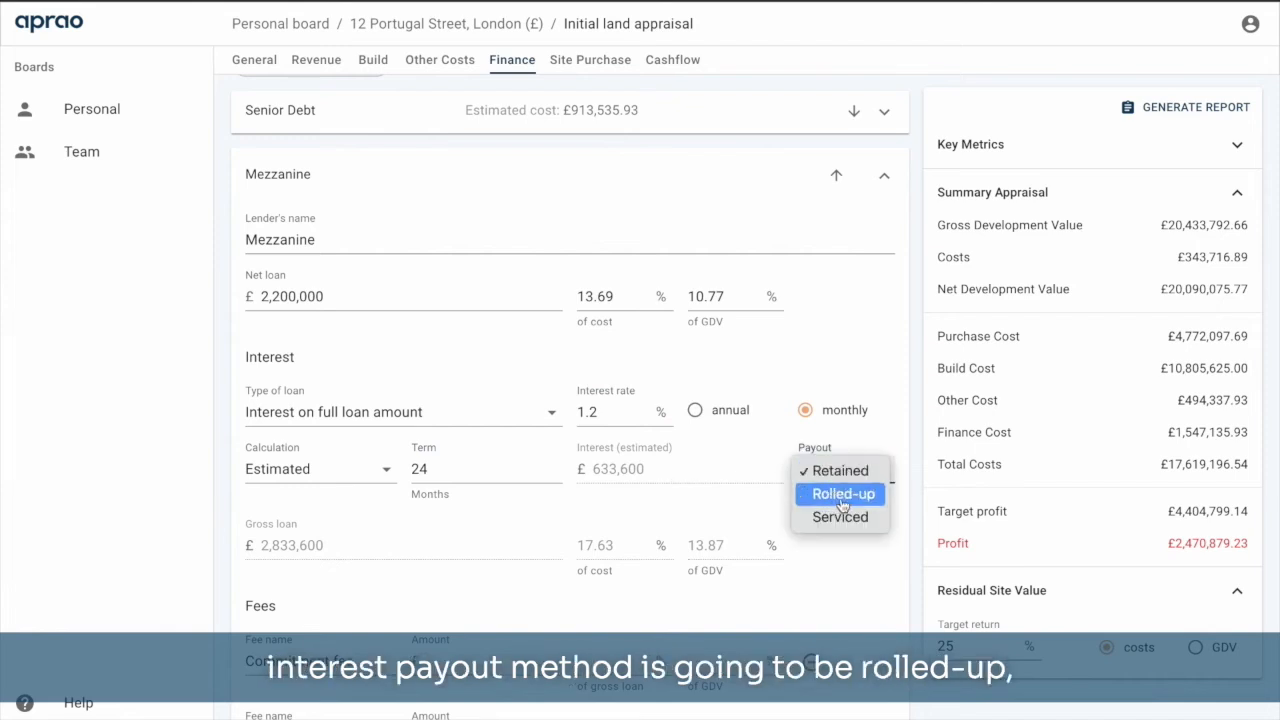
left_click(843, 494)
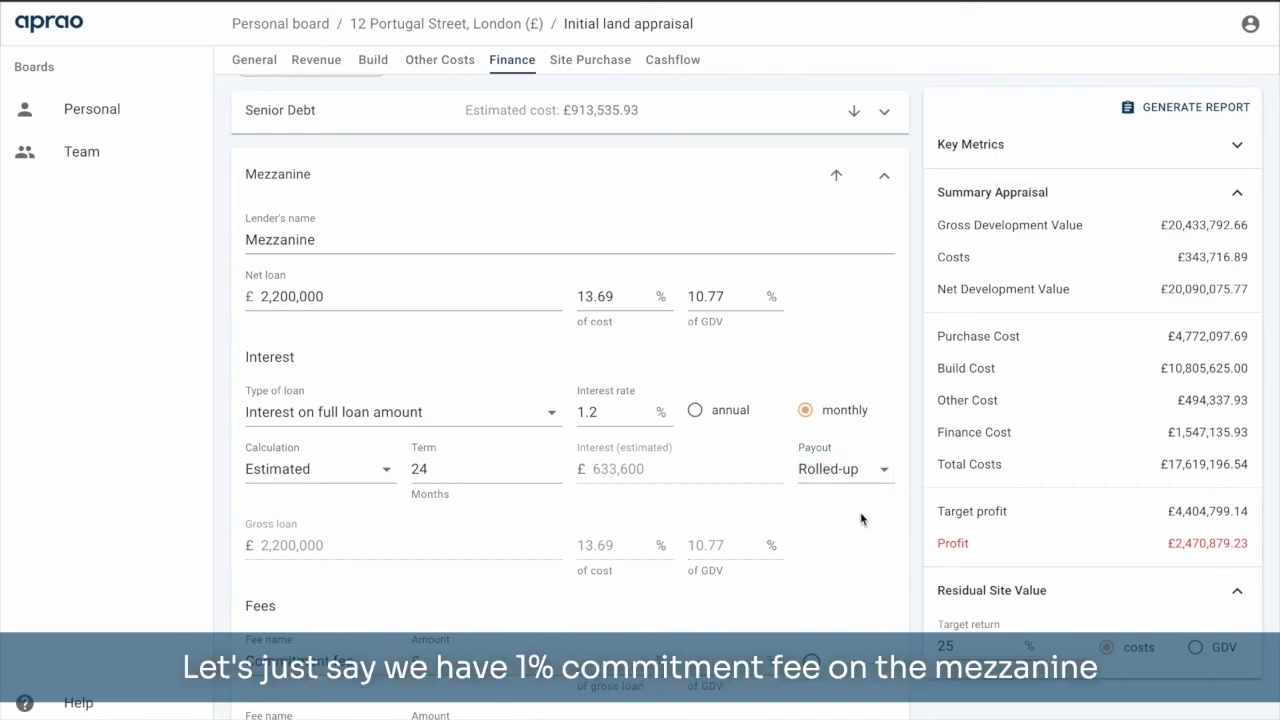
scroll(862, 519, "down", 1)
left_click(635, 533)
type("1")
left_click(667, 487)
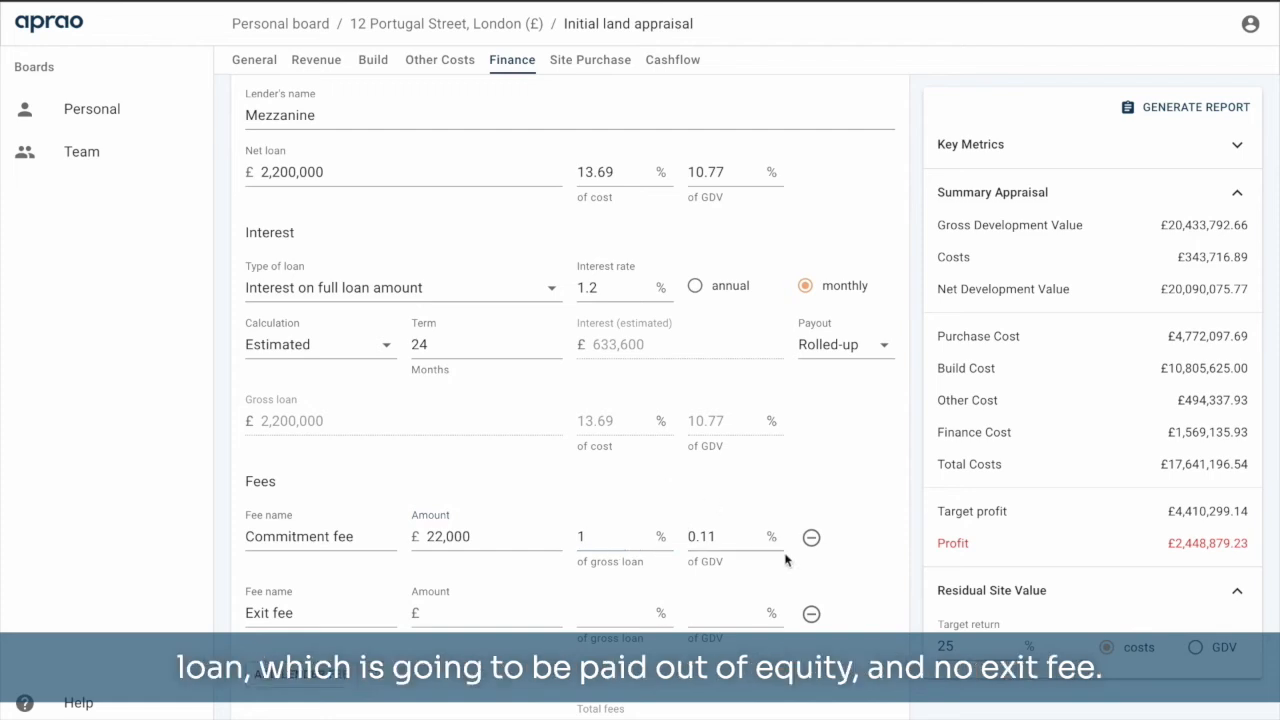
Step: Remove the exit fee from the Mezzanine lender and collapse the lender's details
left_click(811, 613)
scroll(563, 365, "up", 2)
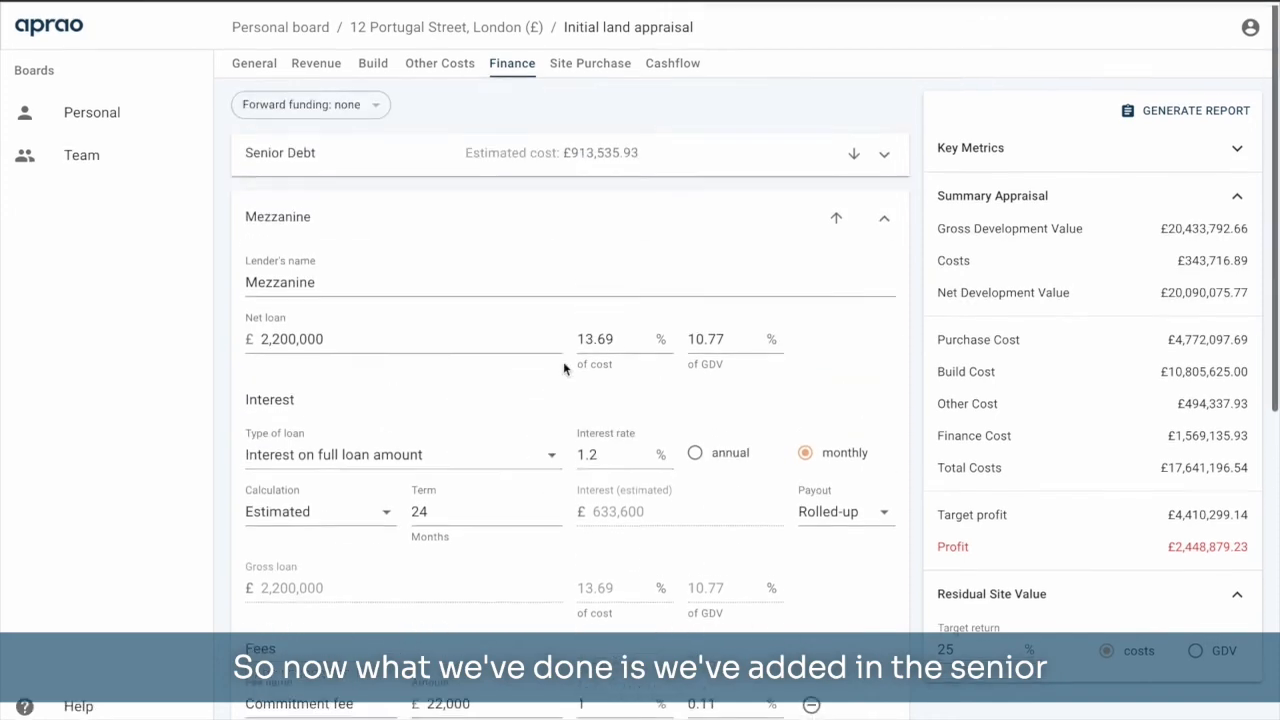
left_click(502, 214)
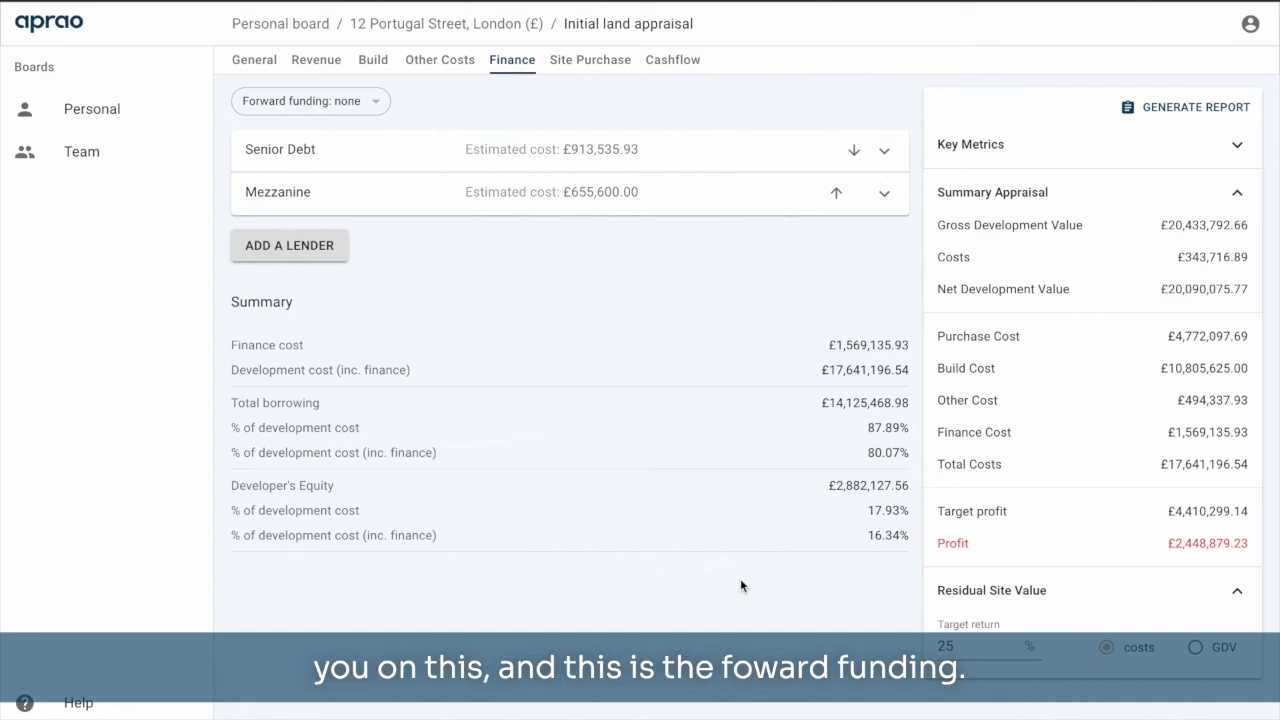
Step: Mark the Affordable Housing revenue group and the Affordable Housing Build phase as forward funded
left_click(376, 104)
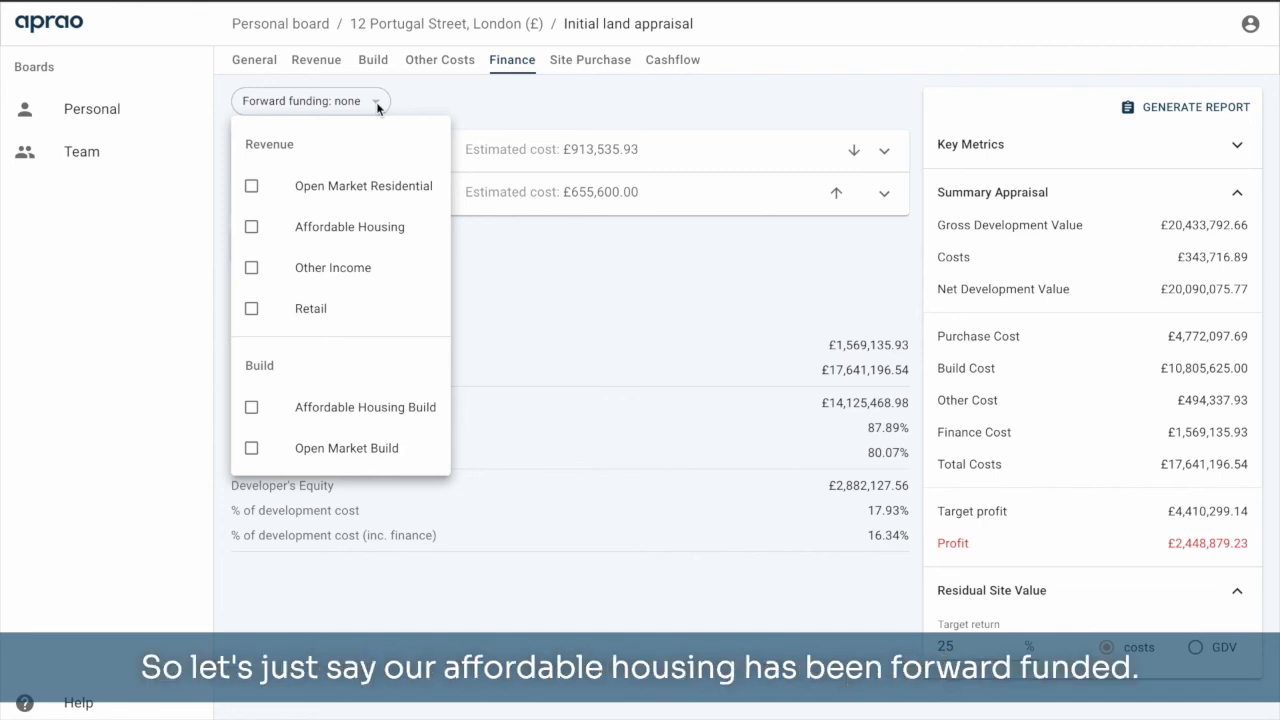
left_click(251, 226)
left_click(251, 409)
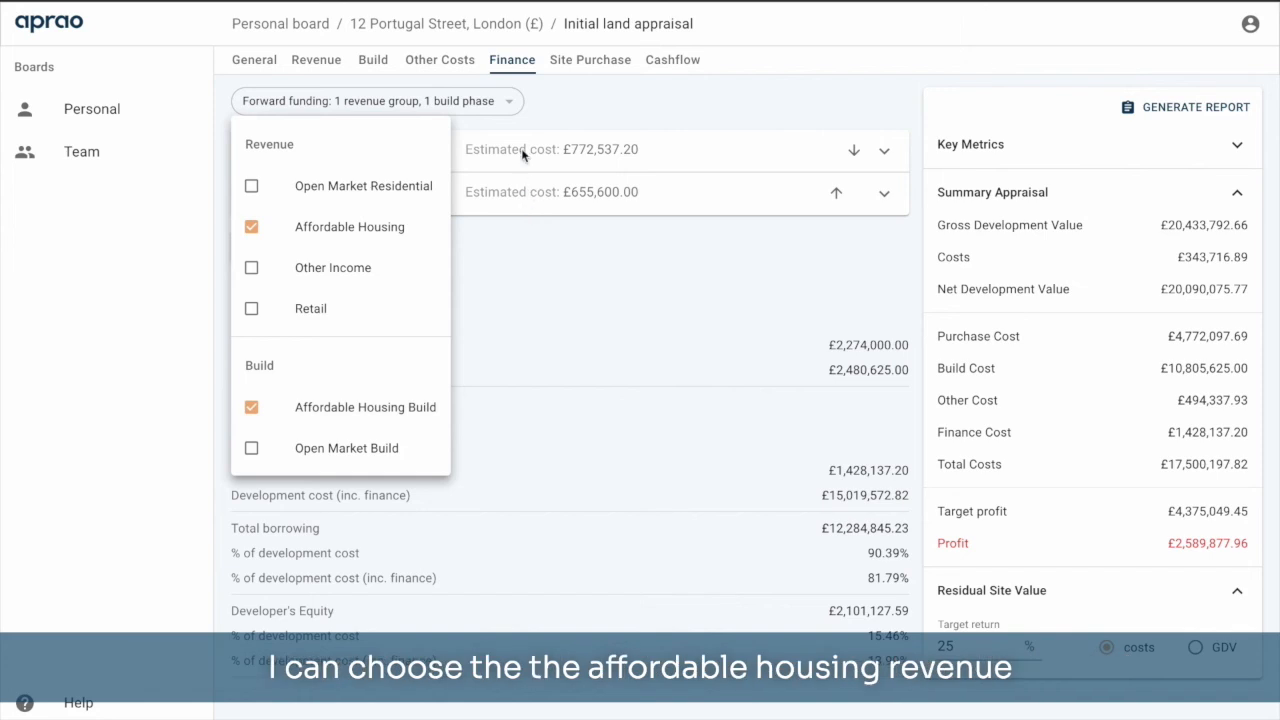
left_click(494, 101)
left_click(437, 104)
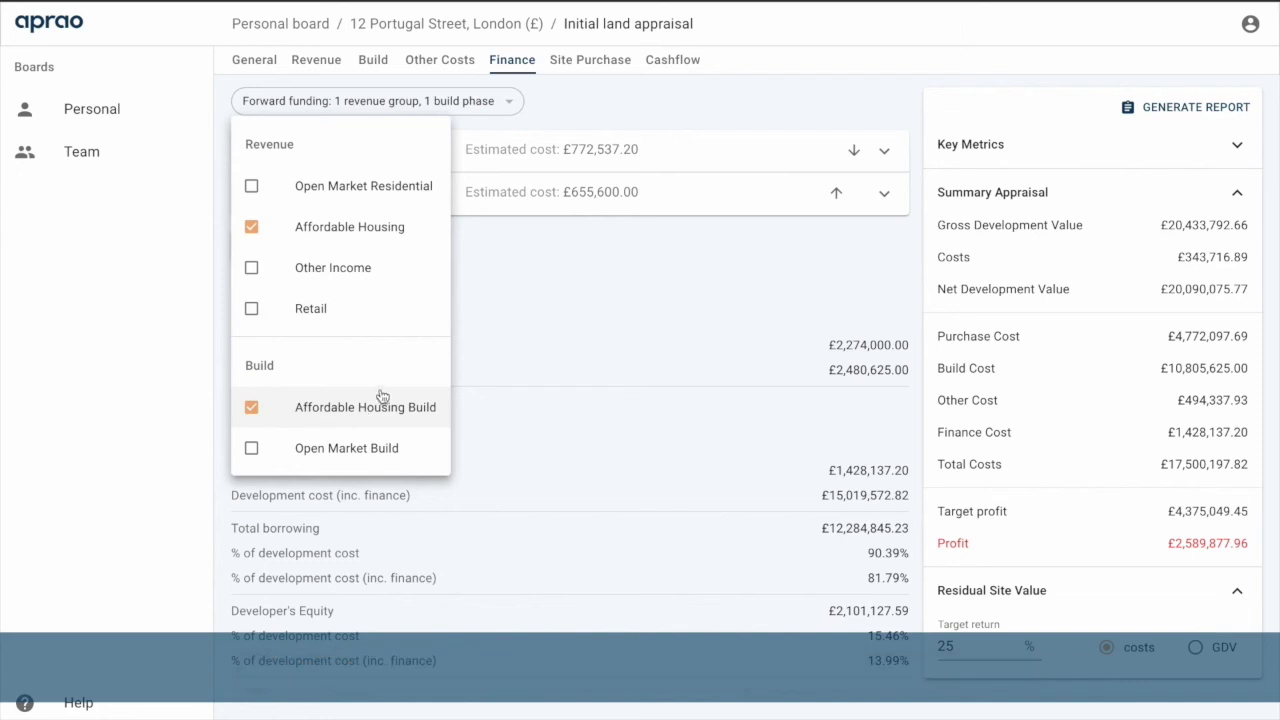
left_click(490, 101)
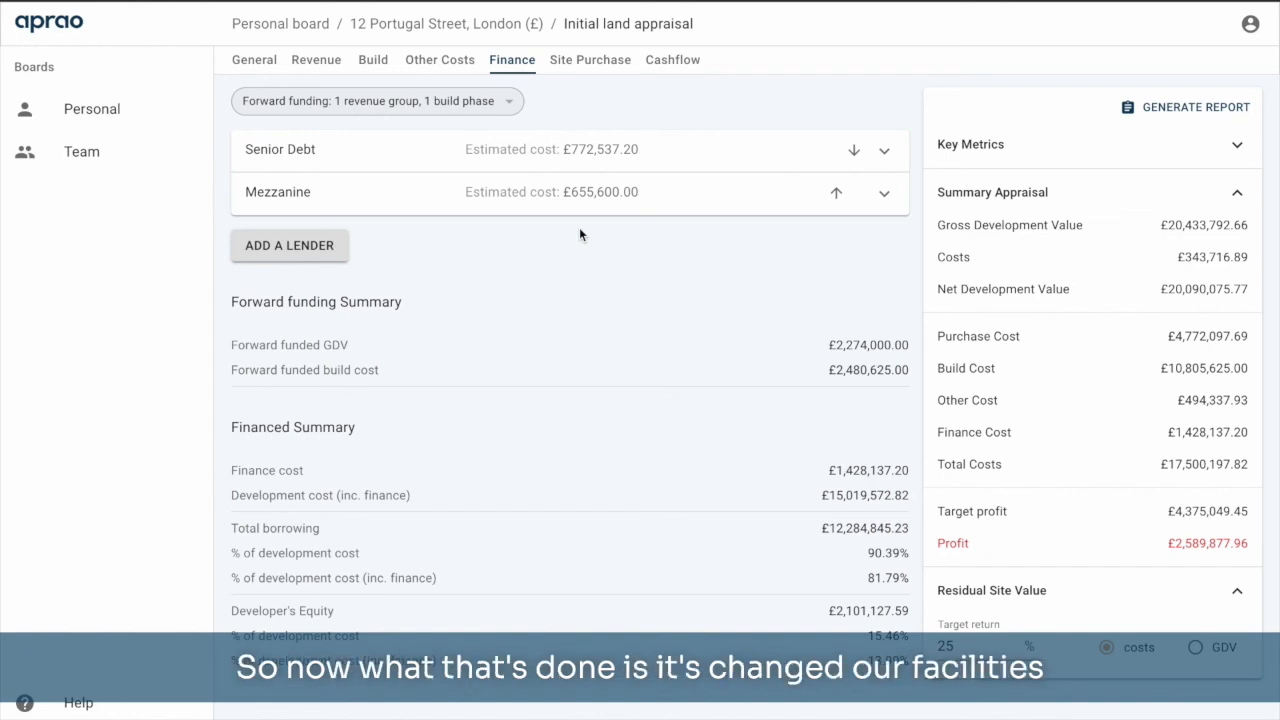
Step: Examine the Senior Debt lender's loan, interest and fee amounts with forward funding applied, and collapse its details
left_click(557, 153)
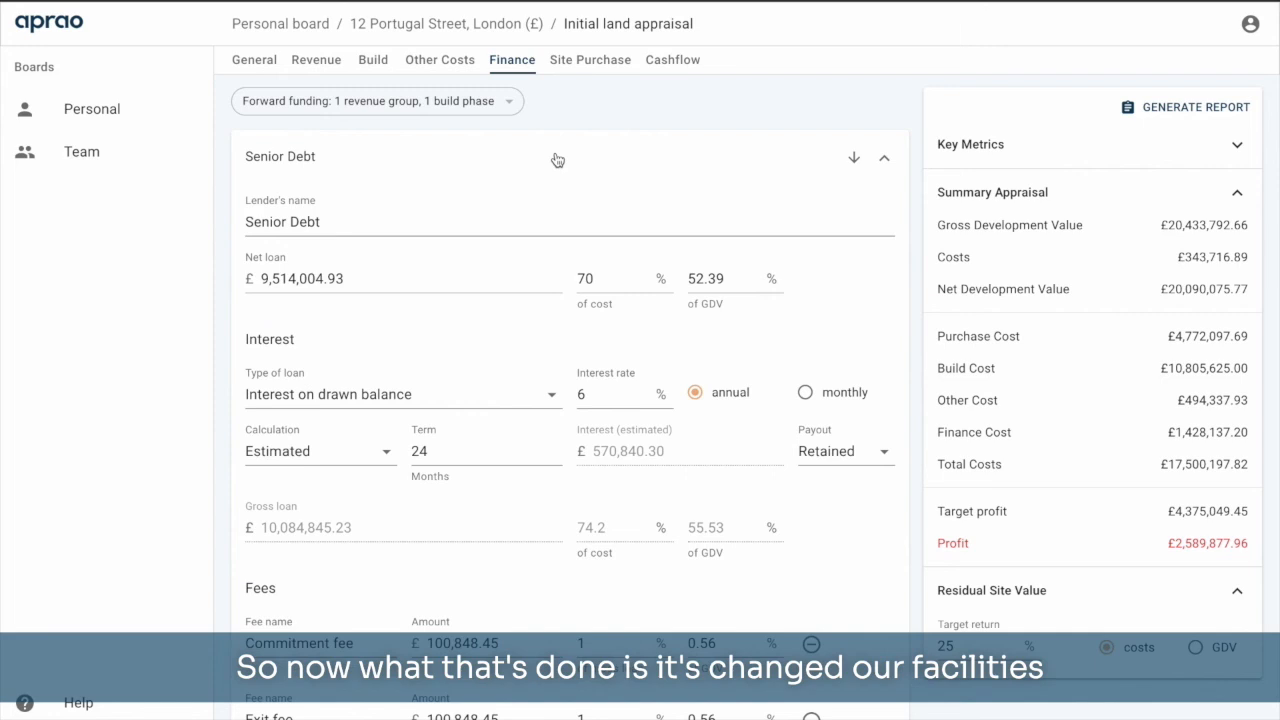
left_click(557, 158)
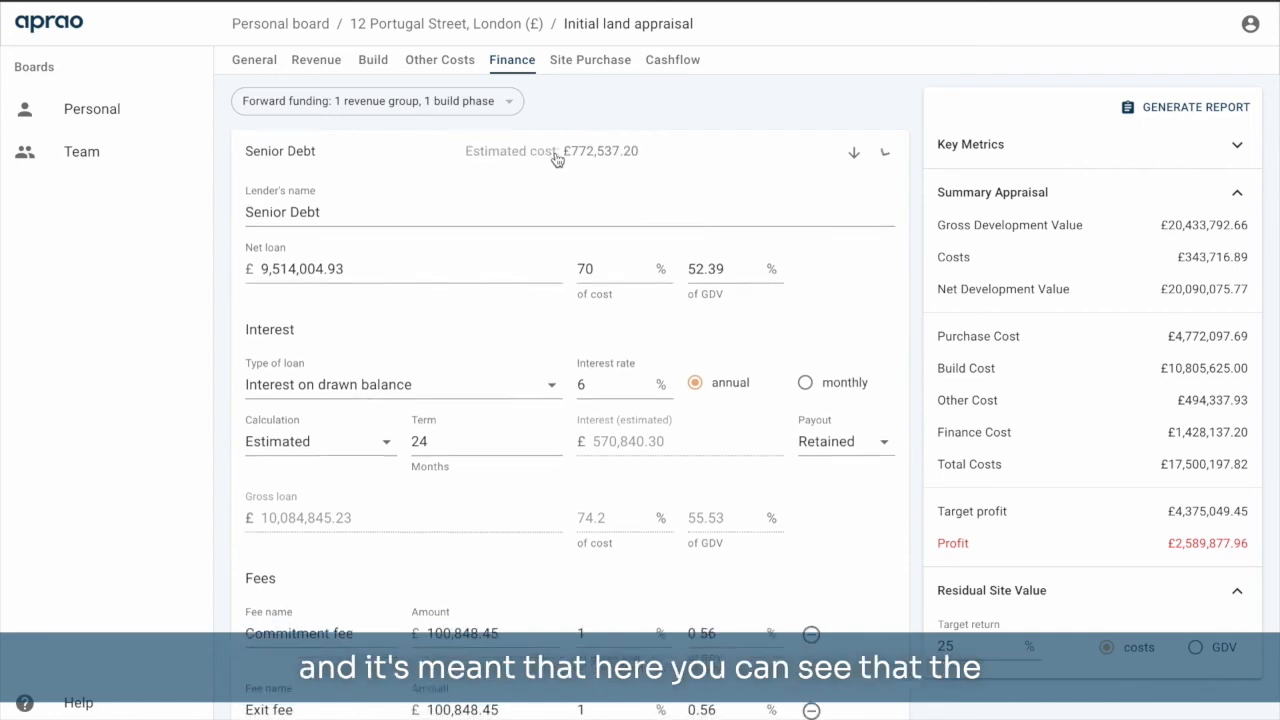